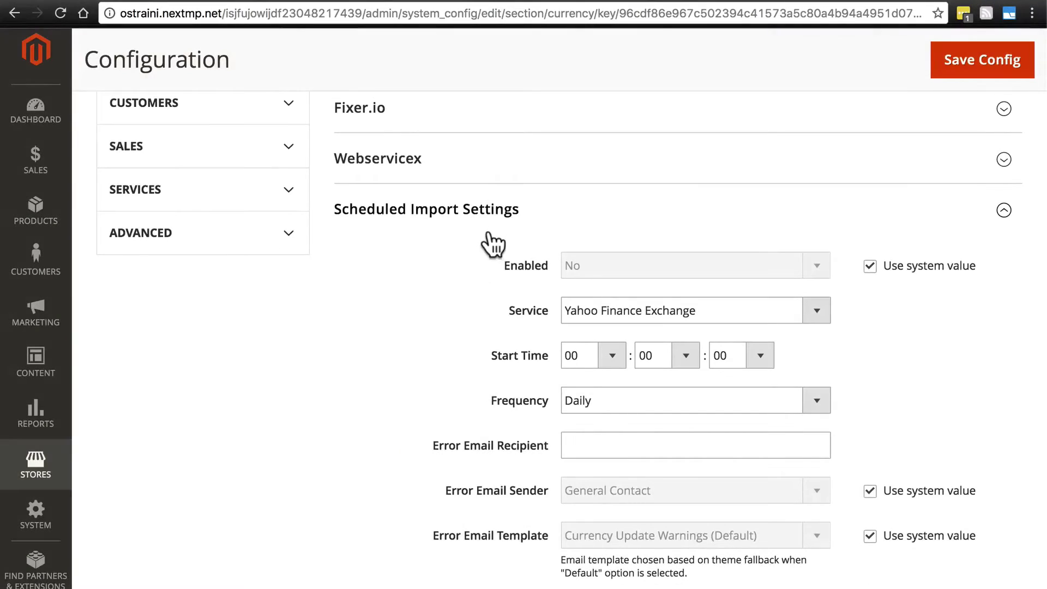
- Collapse the Scheduled Import Settings section and scroll back to the top of the page
{"action": "left_click", "coordinate": [543, 214]}
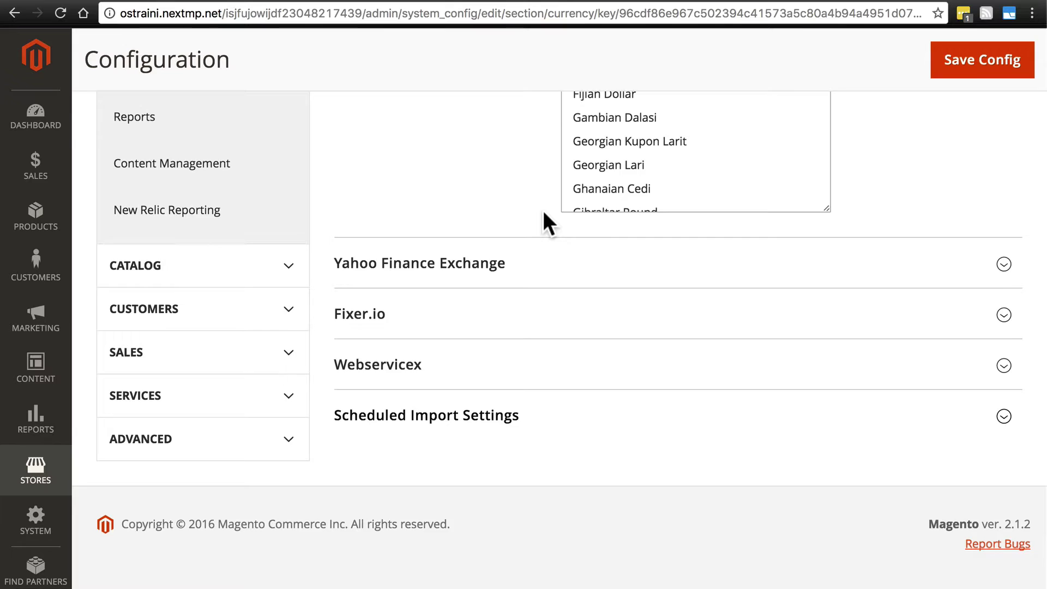
{"action": "scroll", "coordinate": [543, 213], "scroll_direction": "up", "scroll_amount": 3}
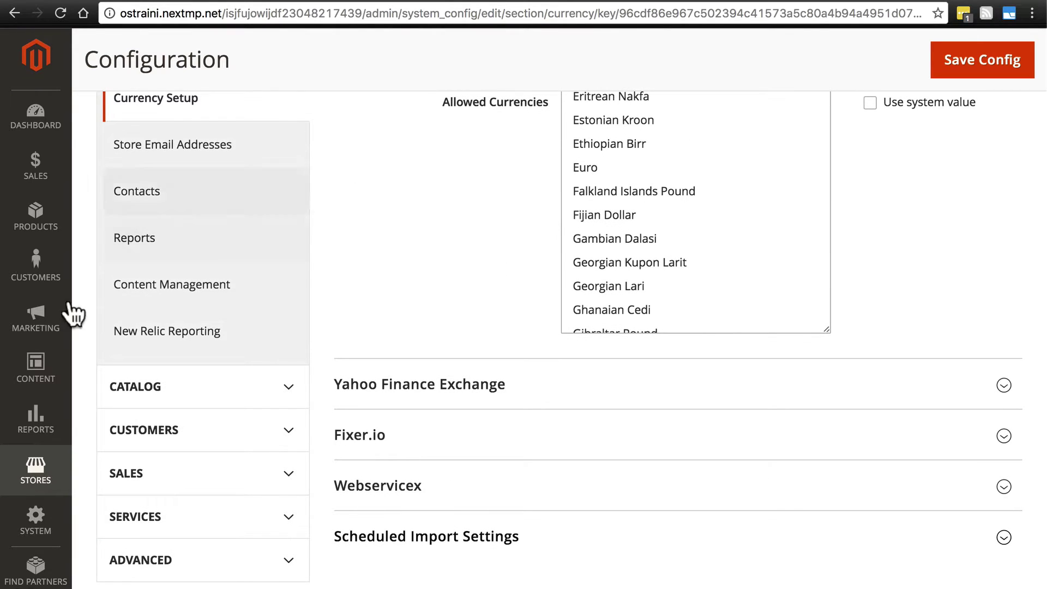
- Open the Currency Rates page from the Stores menu in a new tab
{"action": "left_click", "coordinate": [36, 479]}
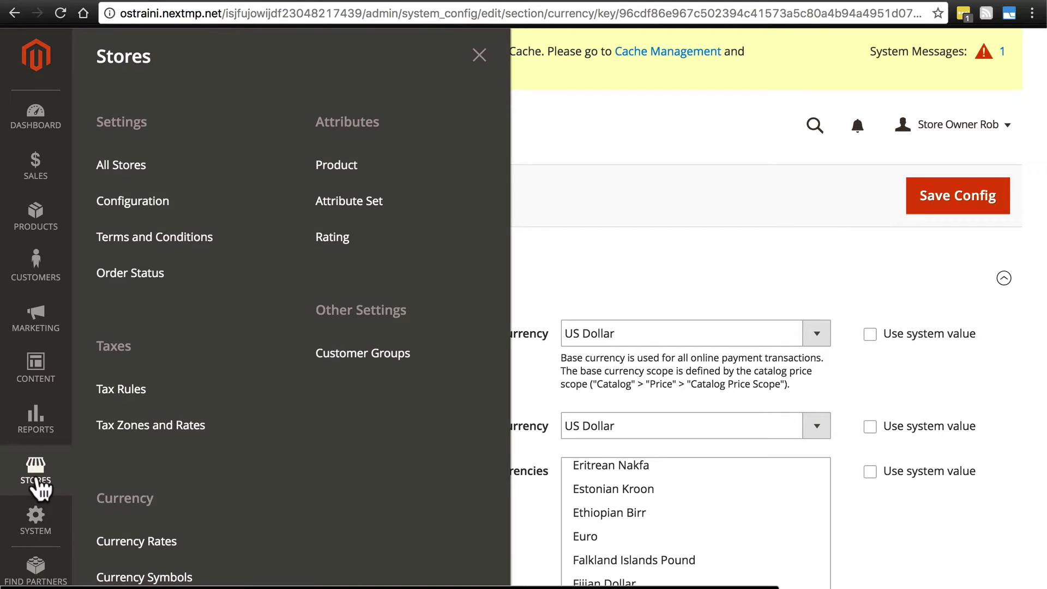
{"action": "right_click", "coordinate": [148, 546]}
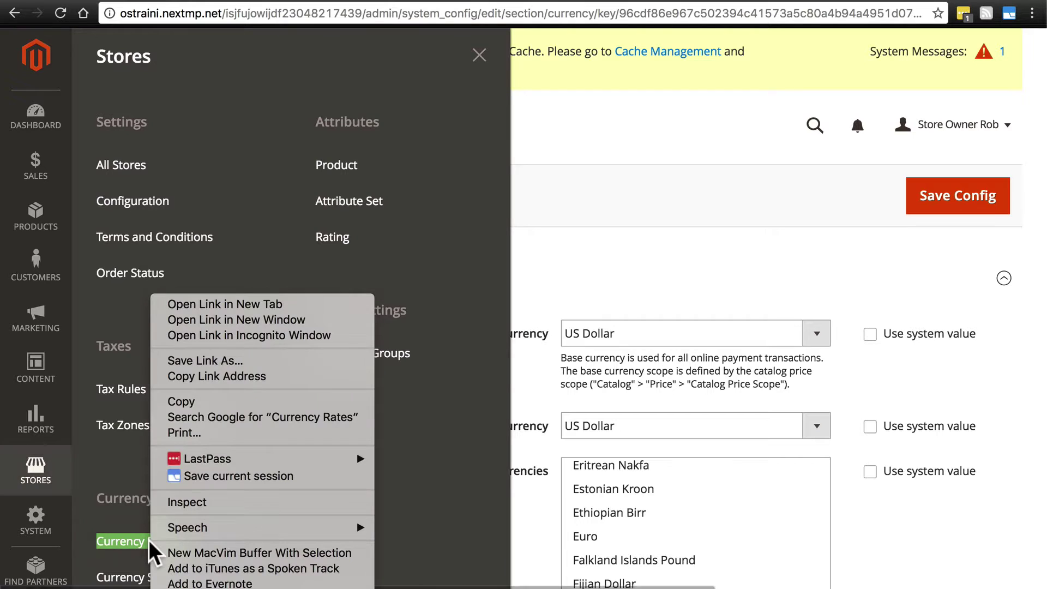
{"action": "left_click", "coordinate": [218, 305]}
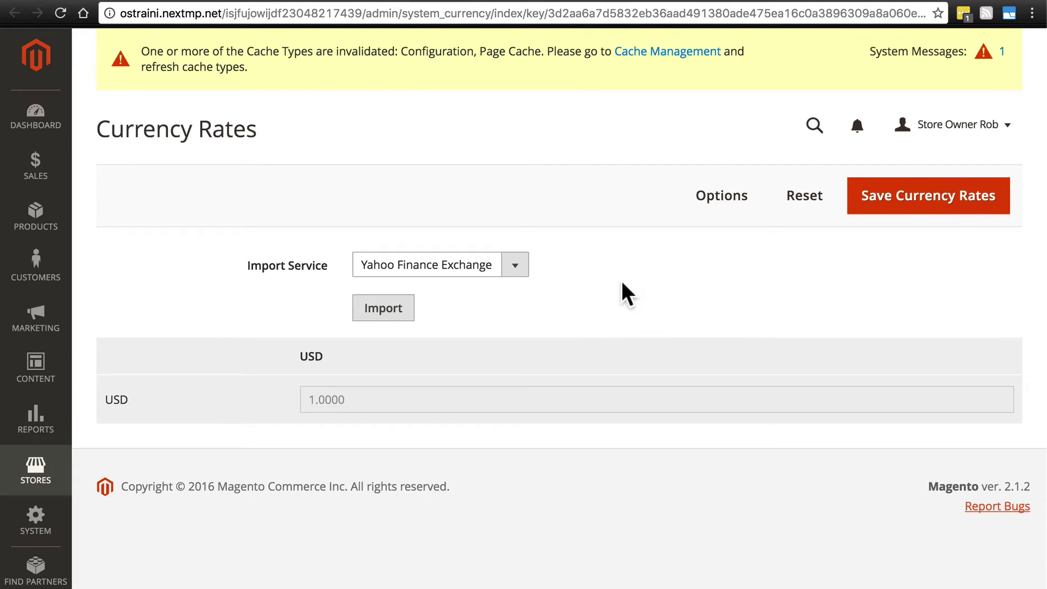
- Keep Yahoo Finance Exchange as the import service and save the currency rates
{"action": "left_click", "coordinate": [511, 265]}
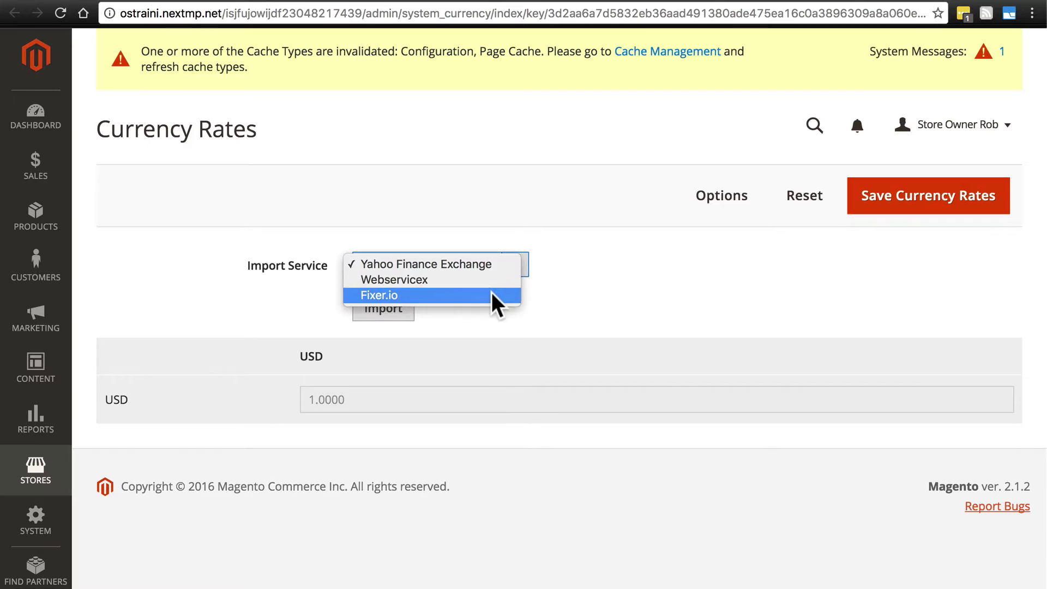
{"action": "left_click", "coordinate": [492, 267]}
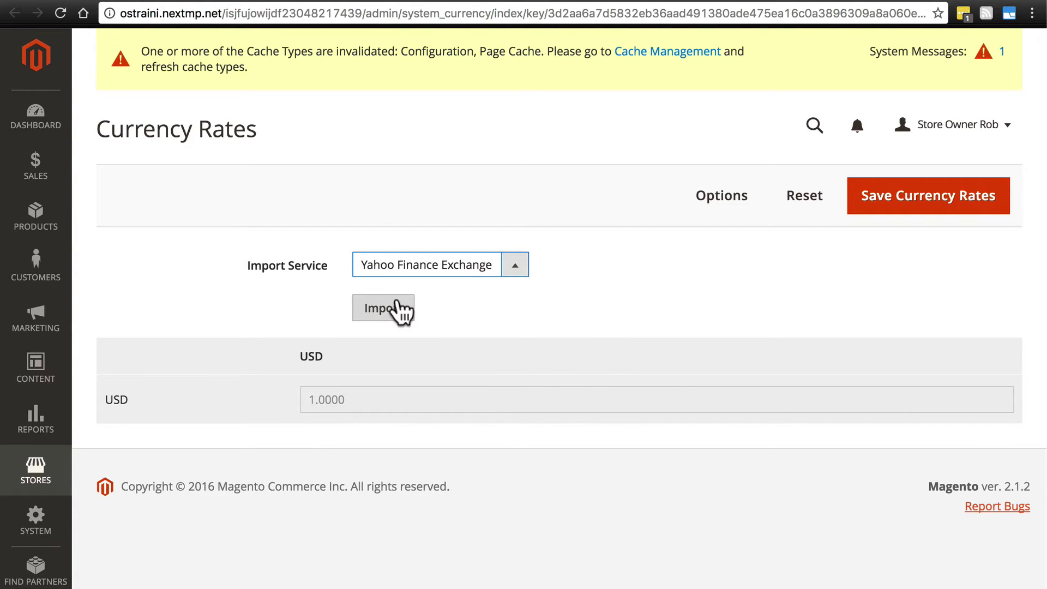
{"action": "scroll", "coordinate": [540, 314], "scroll_direction": "down", "scroll_amount": 2}
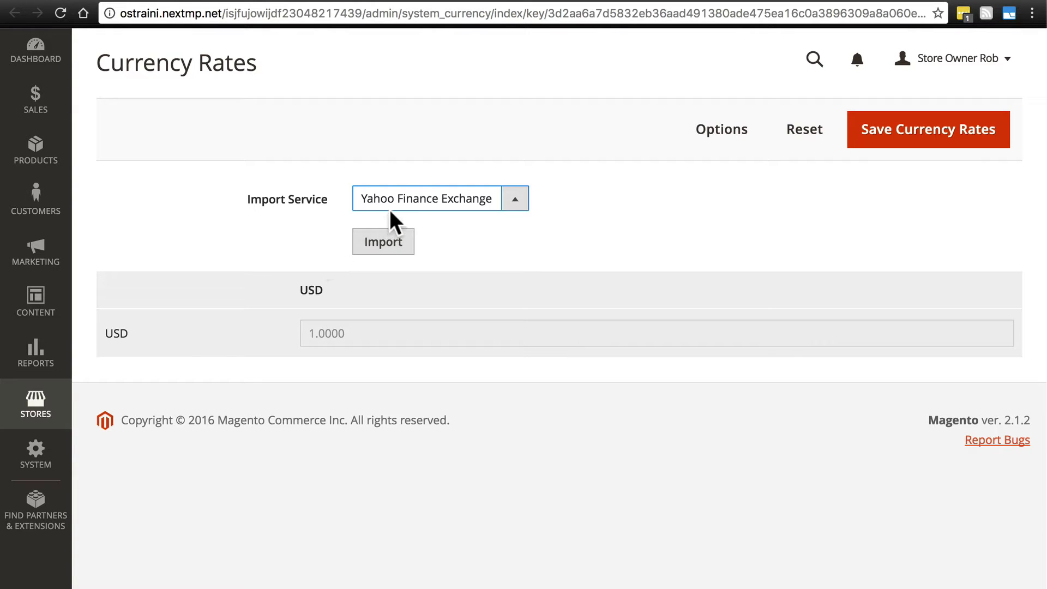
{"action": "left_click", "coordinate": [431, 199]}
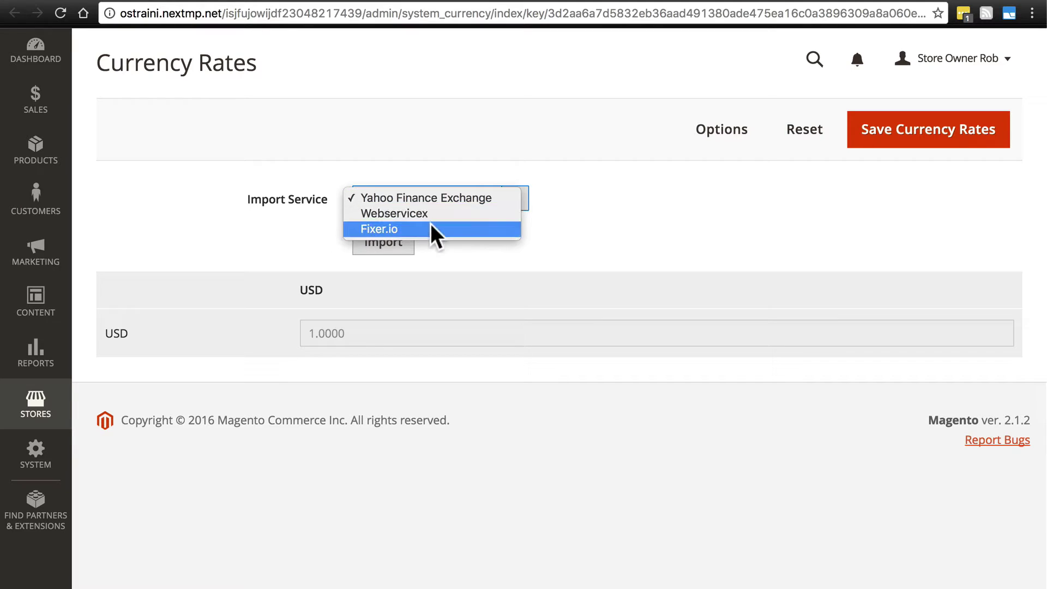
{"action": "left_click", "coordinate": [447, 197]}
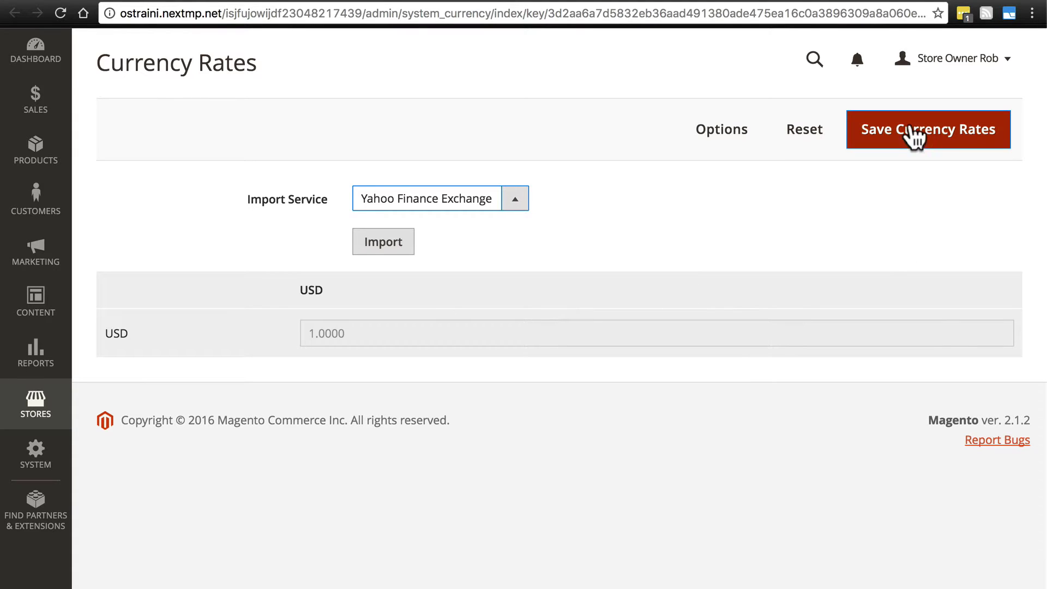
{"action": "left_click", "coordinate": [923, 146]}
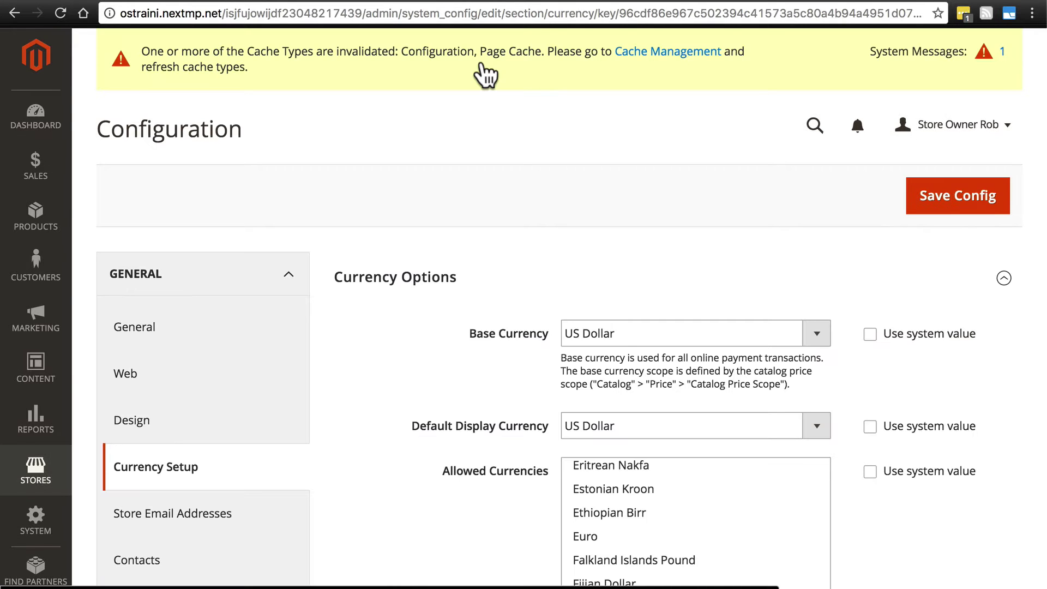
- Expand the General Contact and Sales Representative sender sections
{"action": "scroll", "coordinate": [365, 244], "scroll_direction": "down", "scroll_amount": 3}
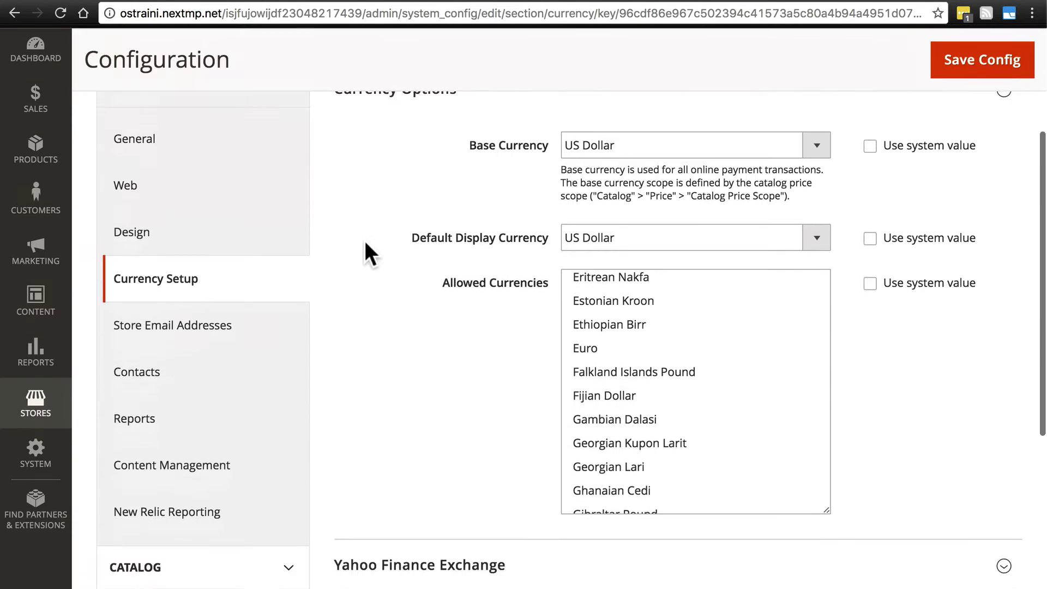
{"action": "scroll", "coordinate": [365, 240], "scroll_direction": "down", "scroll_amount": 1}
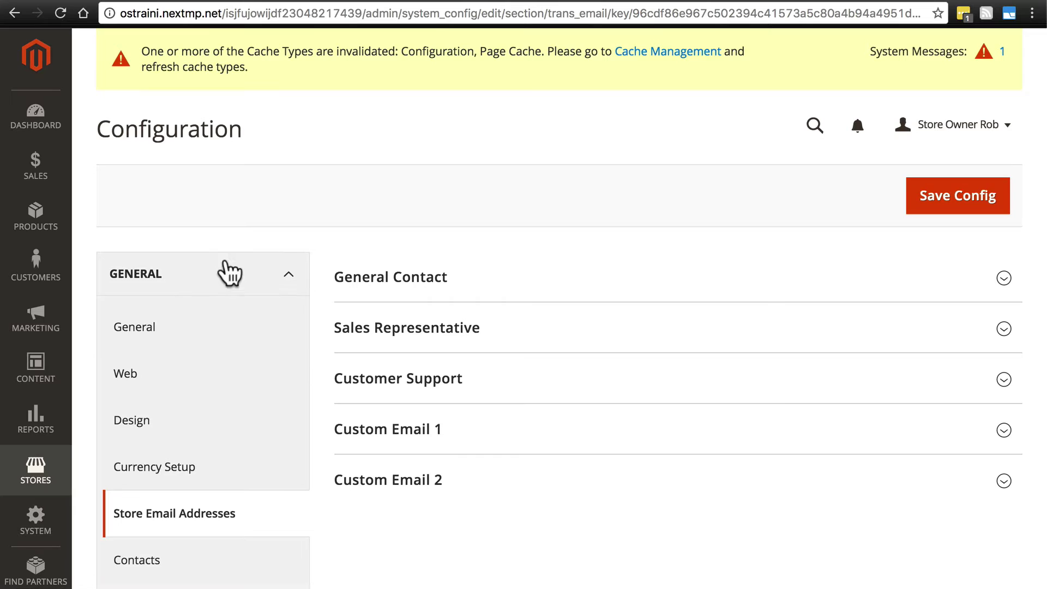
{"action": "scroll", "coordinate": [444, 197], "scroll_direction": "down", "scroll_amount": 2}
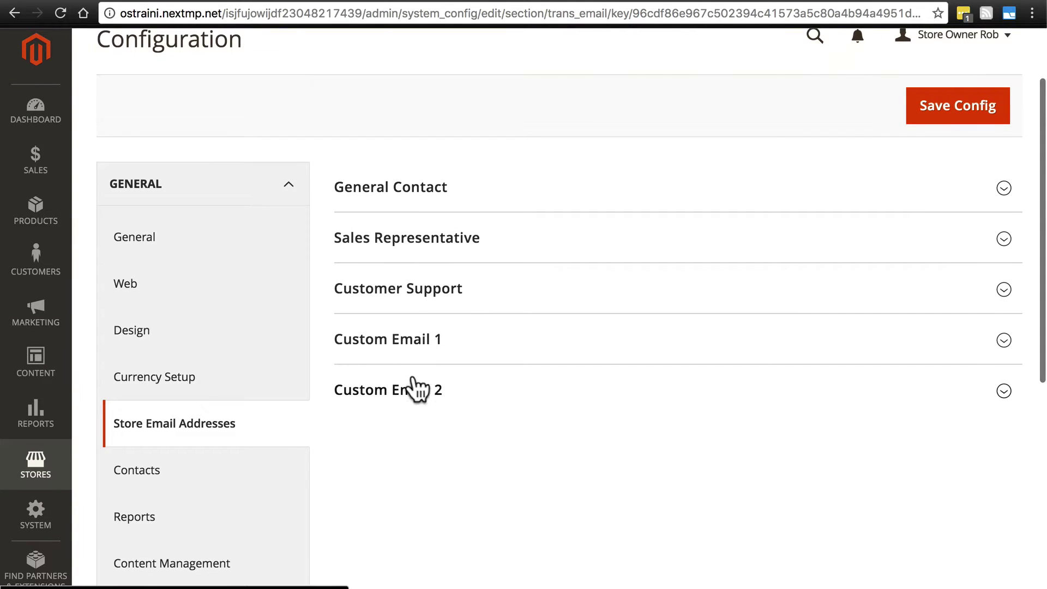
{"action": "left_click", "coordinate": [443, 187]}
{"action": "scroll", "coordinate": [447, 189], "scroll_direction": "down", "scroll_amount": 2}
{"action": "left_click", "coordinate": [445, 242]}
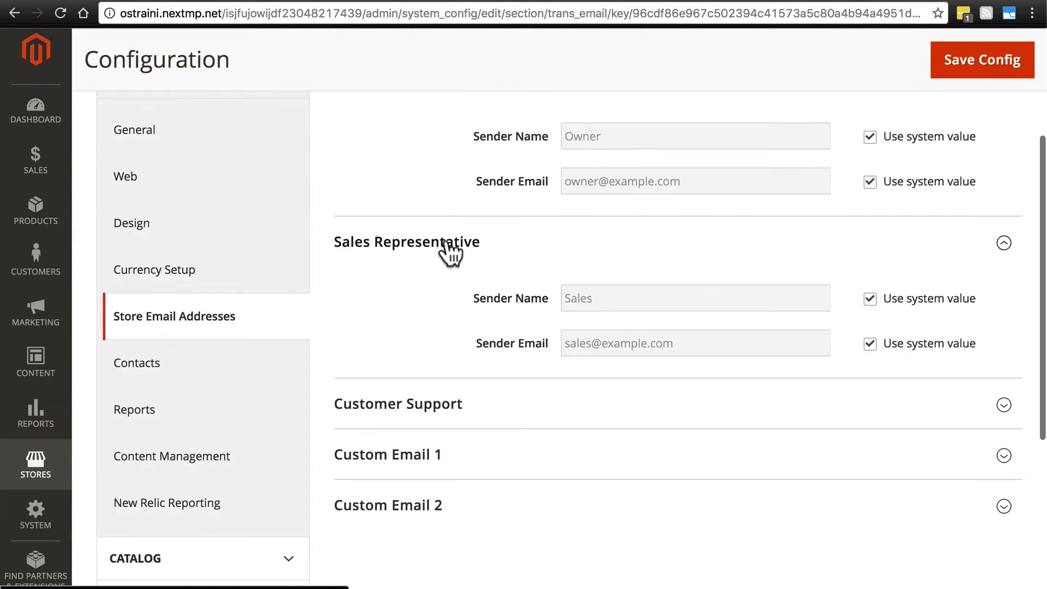
- Expand the Customer Support, Custom Email 1 and Custom Email 2 sender sections
{"action": "scroll", "coordinate": [446, 248], "scroll_direction": "down", "scroll_amount": 3}
{"action": "left_click", "coordinate": [443, 270]}
{"action": "scroll", "coordinate": [441, 272], "scroll_direction": "down", "scroll_amount": 2}
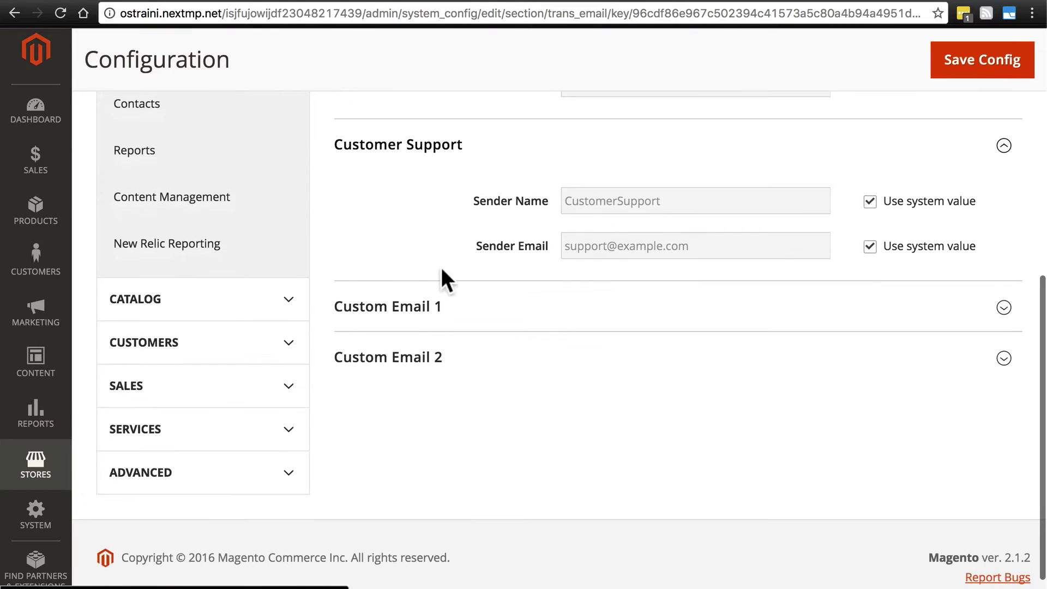
{"action": "left_click", "coordinate": [435, 308]}
{"action": "scroll", "coordinate": [437, 316], "scroll_direction": "down", "scroll_amount": 1}
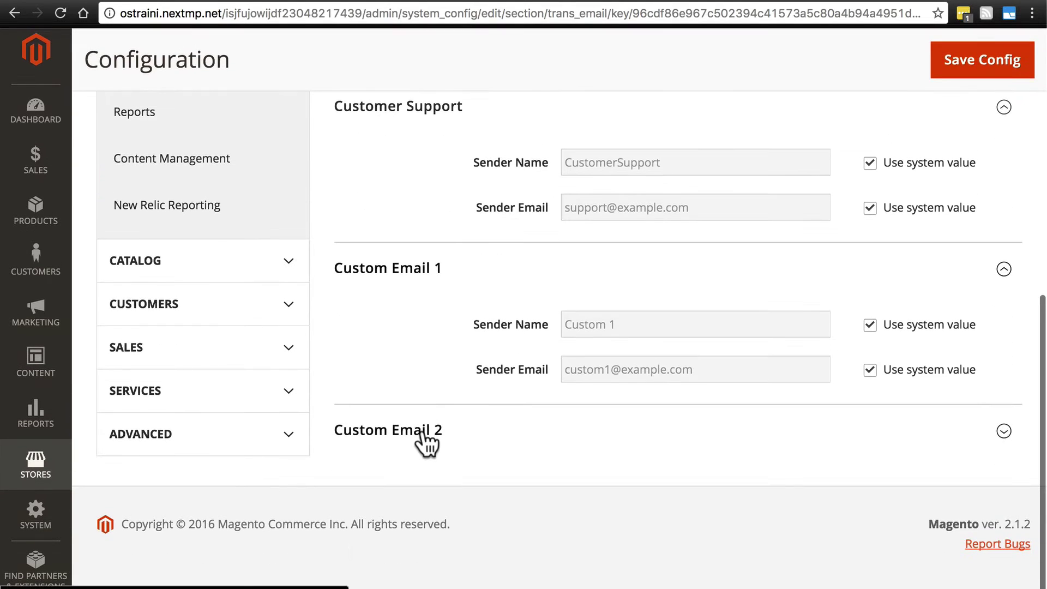
{"action": "left_click", "coordinate": [426, 433]}
{"action": "scroll", "coordinate": [425, 439], "scroll_direction": "up", "scroll_amount": 8}
{"action": "scroll", "coordinate": [421, 429], "scroll_direction": "down", "scroll_amount": 8}
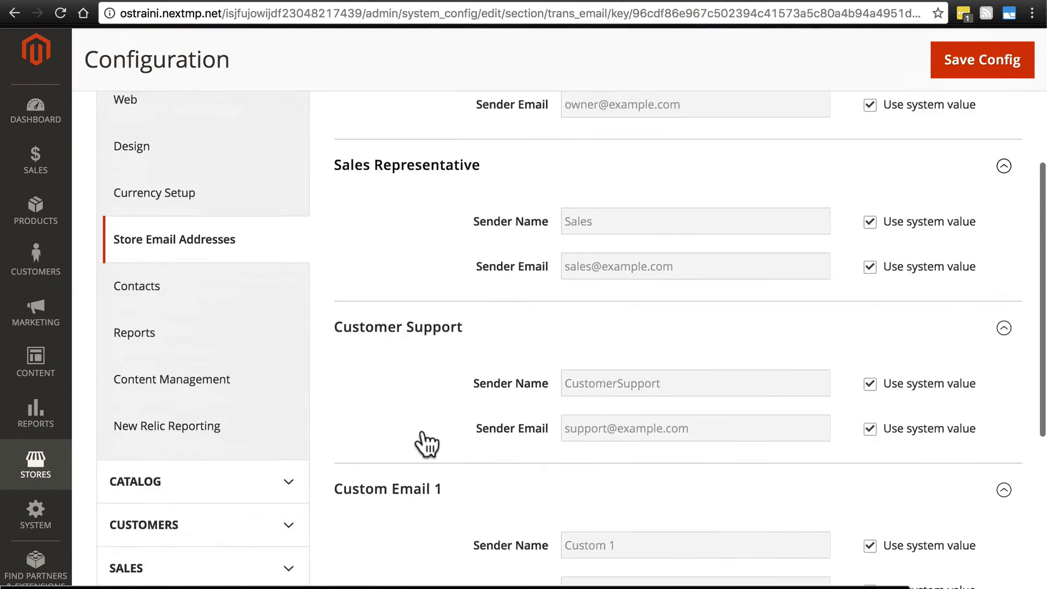
{"action": "scroll", "coordinate": [431, 297], "scroll_direction": "up", "scroll_amount": 10}
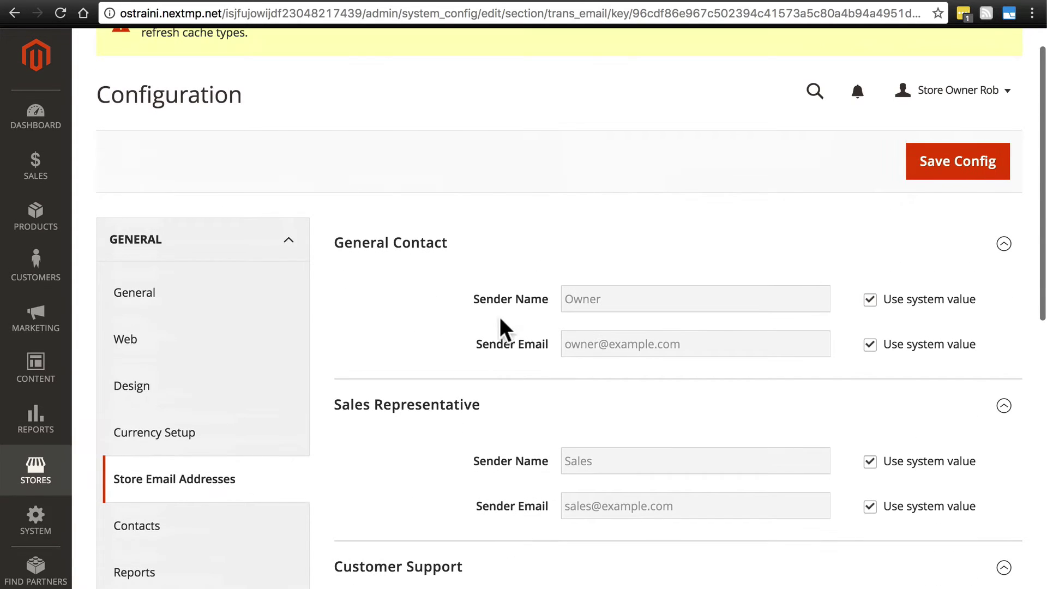
{"action": "scroll", "coordinate": [515, 342], "scroll_direction": "down", "scroll_amount": 3}
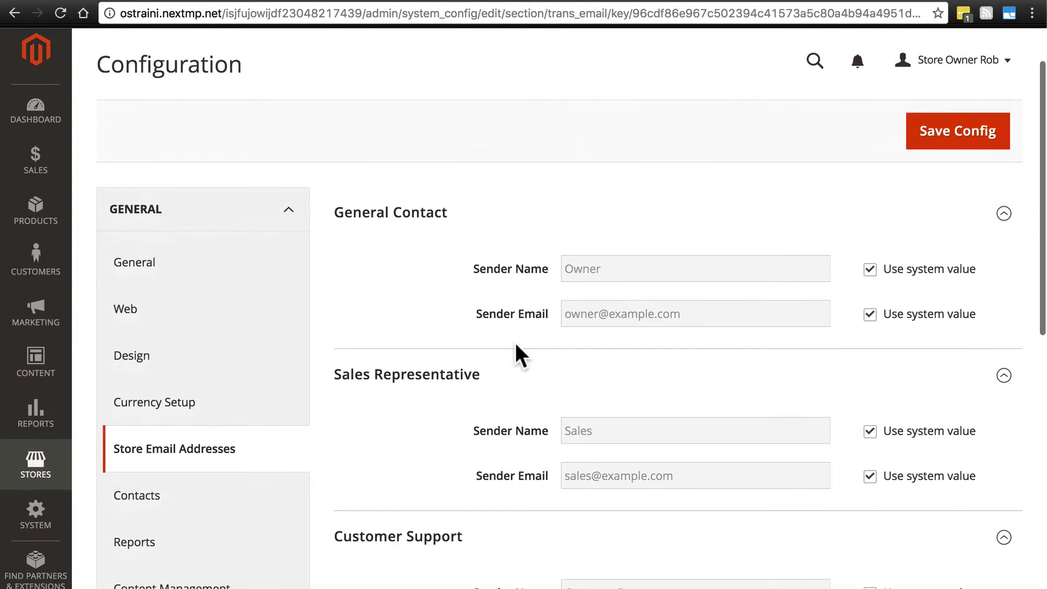
{"action": "scroll", "coordinate": [427, 480], "scroll_direction": "up", "scroll_amount": 4}
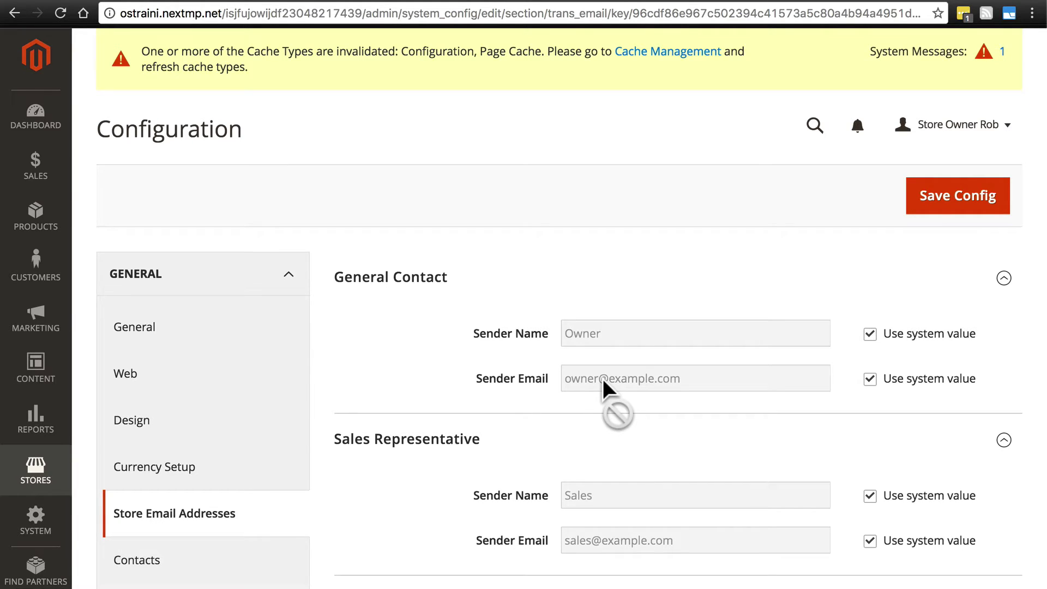
- Replace the General Contact sender name 'Owner' with 'Coffee Bean Central'
{"action": "left_click", "coordinate": [871, 380]}
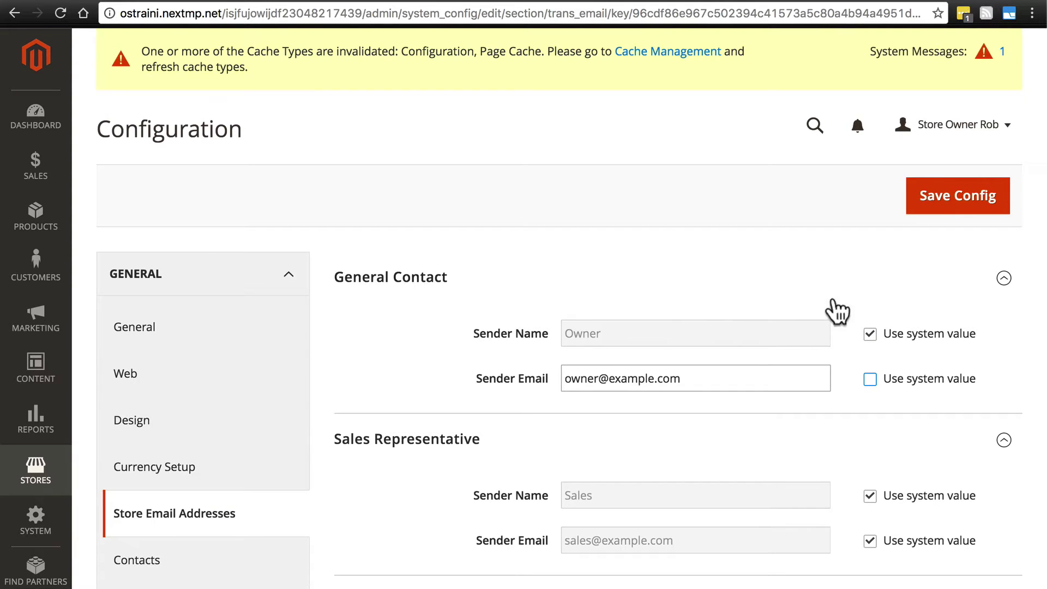
{"action": "left_click", "coordinate": [871, 335]}
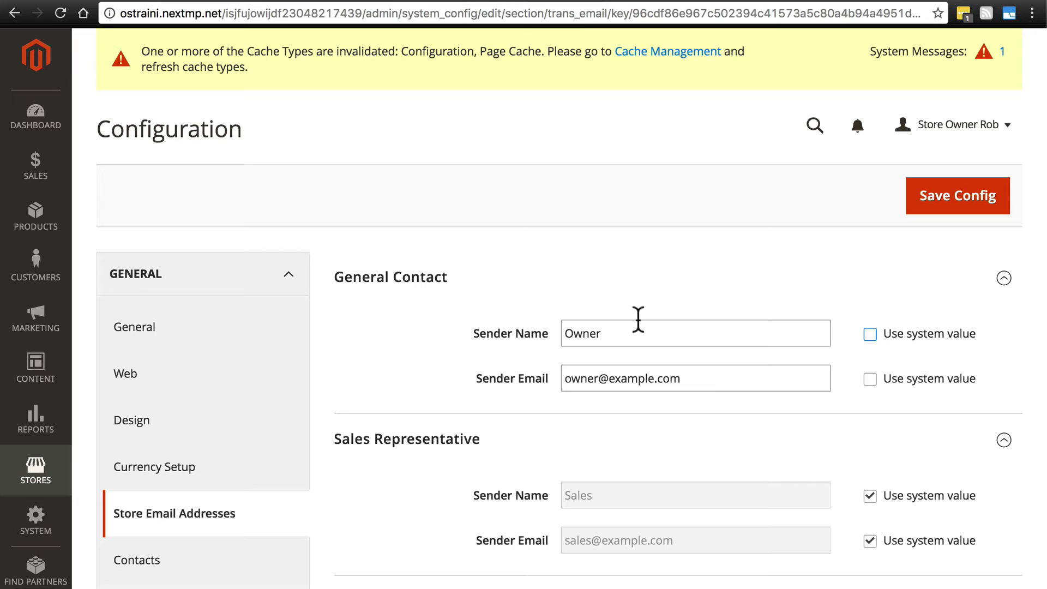
{"action": "left_click_drag", "start_coordinate": [625, 334], "coordinate": [543, 329]}
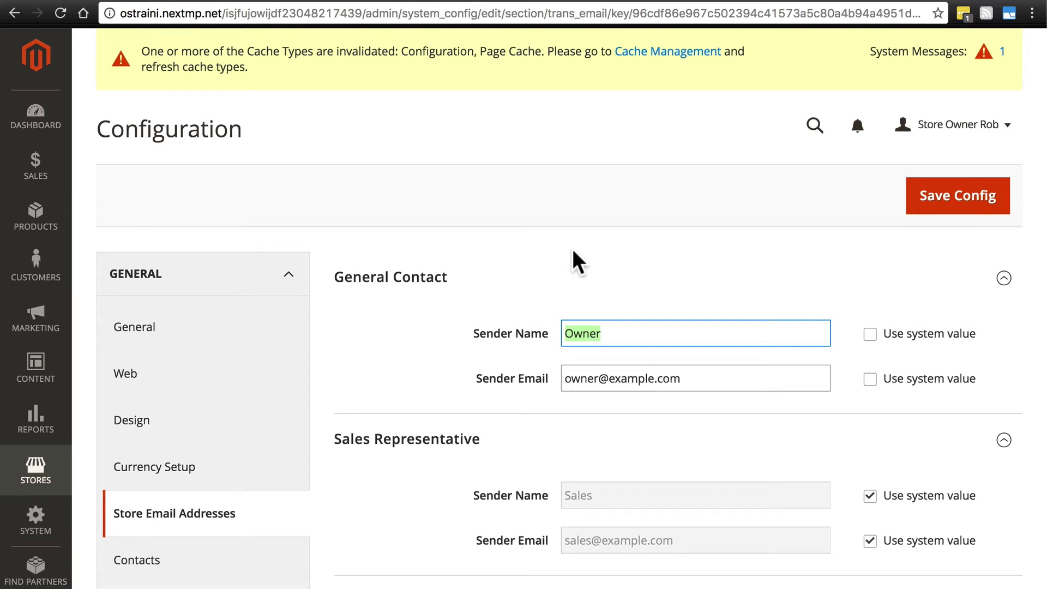
{"action": "type", "text": "Coffee Bean Centra"}
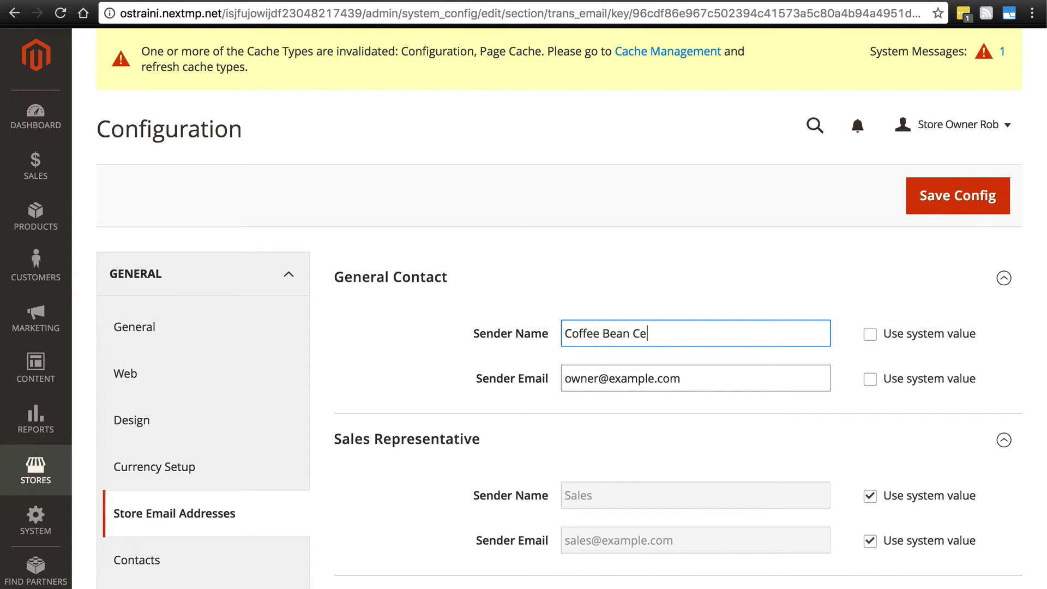
{"action": "key", "text": "BackSpace"}
{"action": "key", "text": "BackSpace"}
{"action": "key", "text": "BackSpace"}
{"action": "key", "text": "BackSpace"}
{"action": "type", "text": "ntral"}
- Leave the General Contact sender email on its system value
{"action": "left_click", "coordinate": [871, 379]}
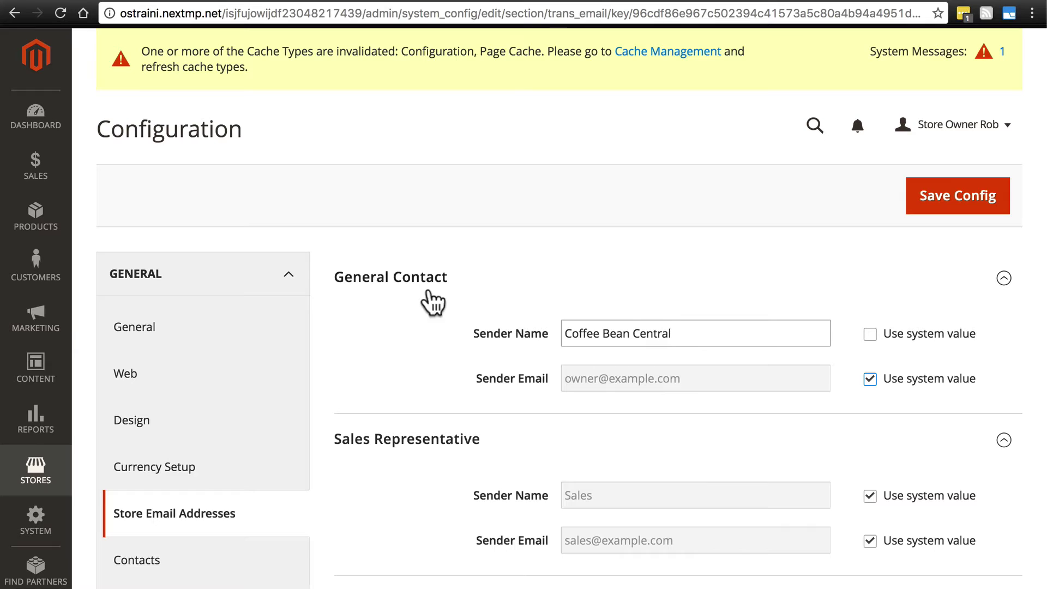
{"action": "scroll", "coordinate": [386, 314], "scroll_direction": "down", "scroll_amount": 3}
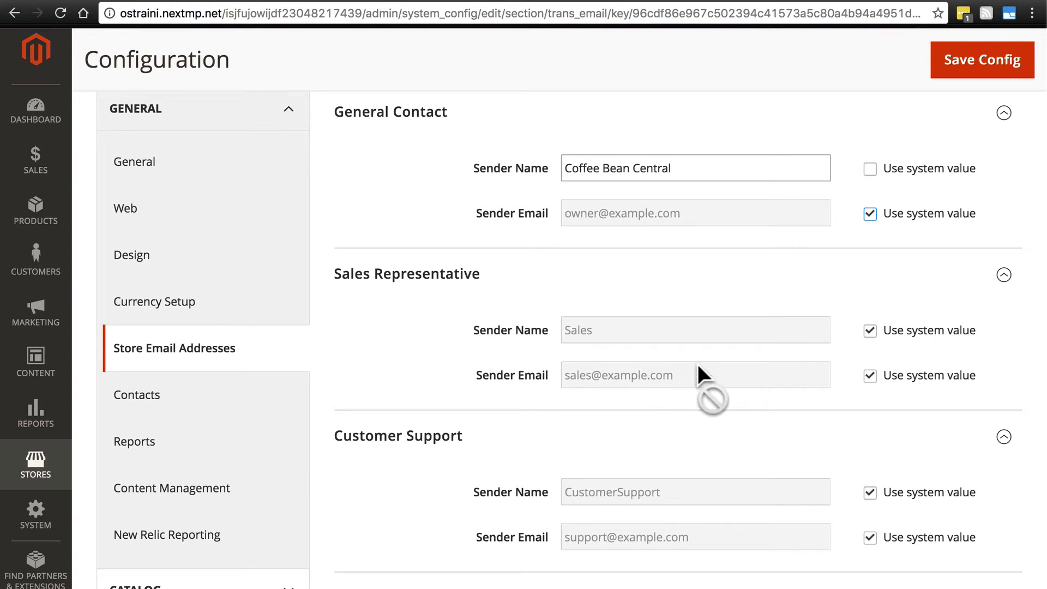
{"action": "left_click", "coordinate": [870, 217]}
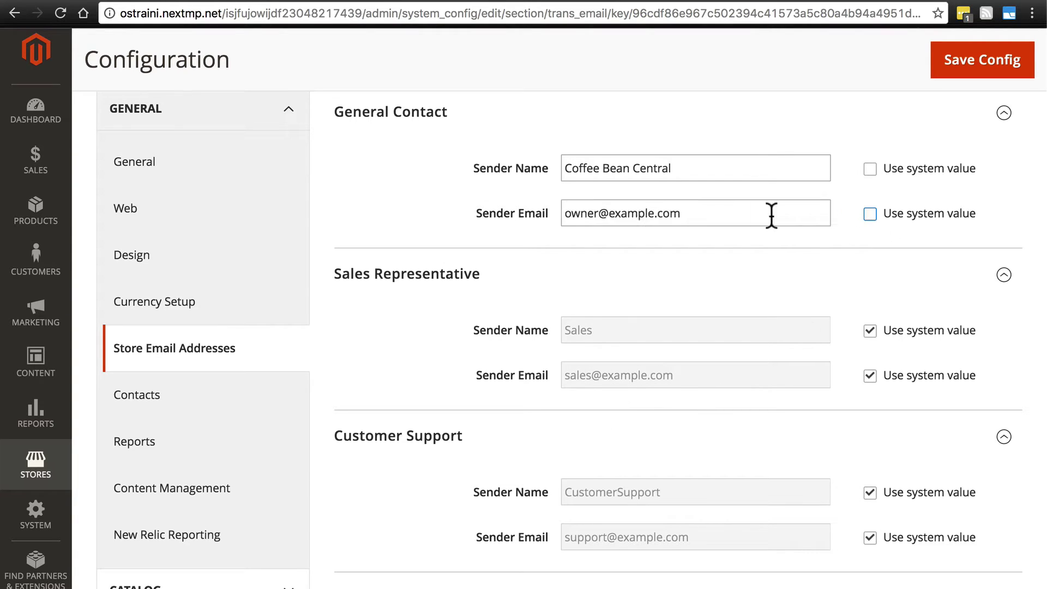
{"action": "double_click", "coordinate": [634, 213]}
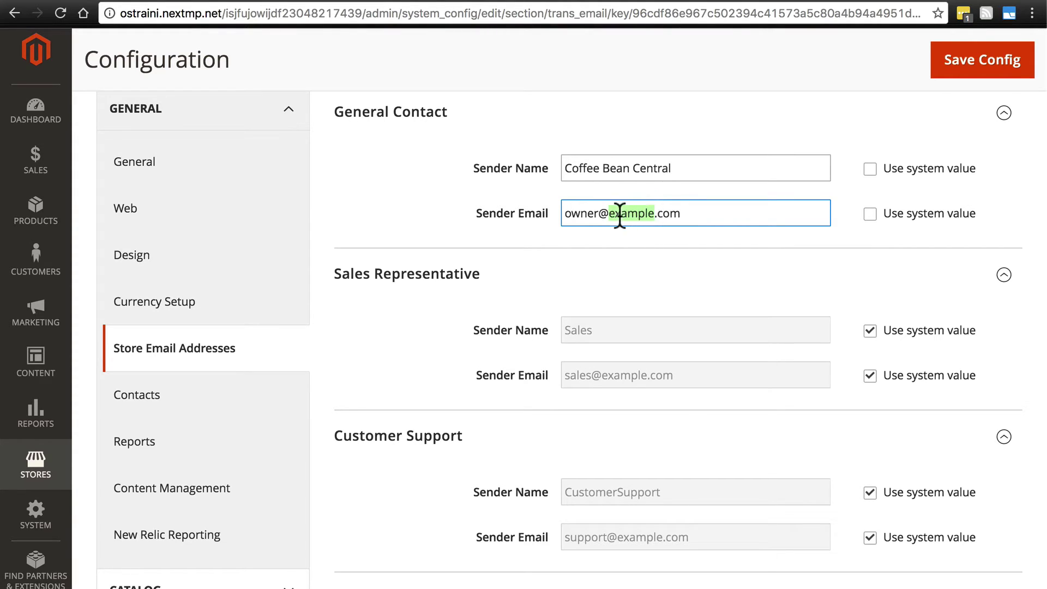
{"action": "scroll", "coordinate": [694, 211], "scroll_direction": "down", "scroll_amount": 1}
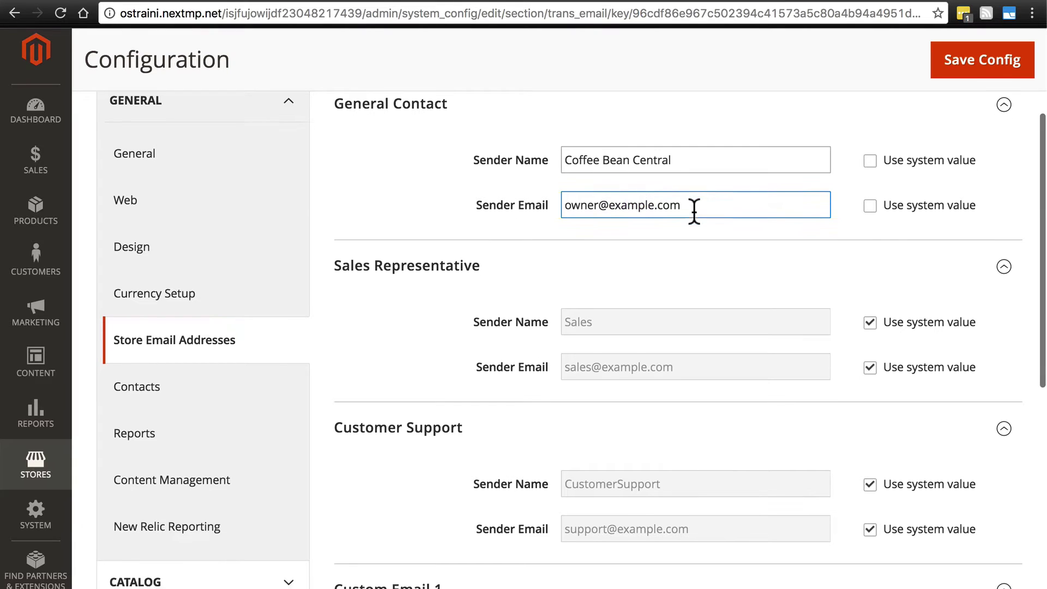
{"action": "left_click", "coordinate": [871, 213]}
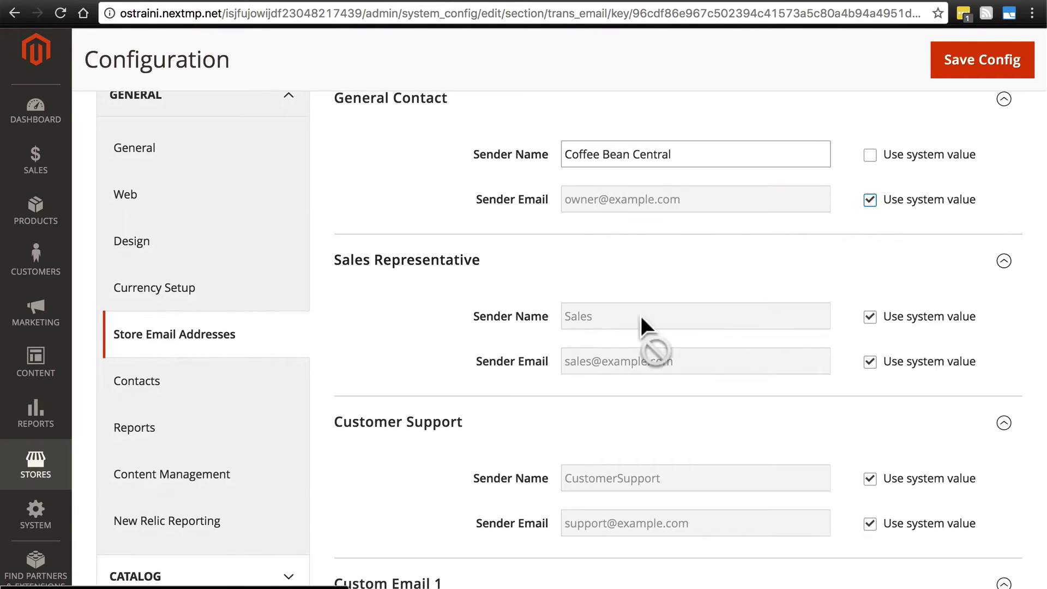
- Change the Sales Representative sender name to 'Coffee Bean Central'
{"action": "left_click", "coordinate": [871, 318]}
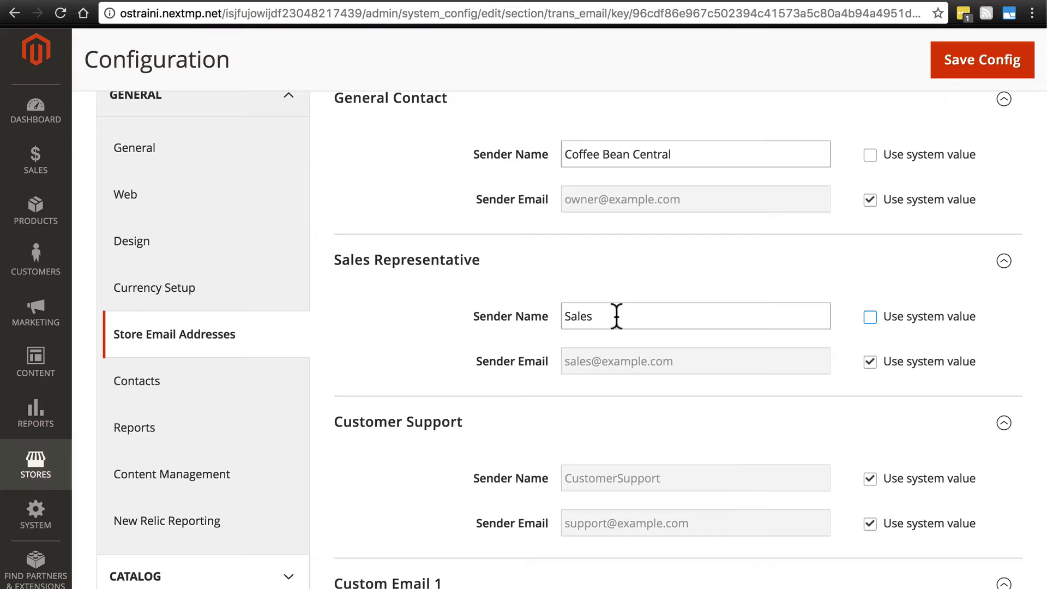
{"action": "left_click_drag", "start_coordinate": [589, 318], "coordinate": [510, 318]}
{"action": "type", "text": "Coff"}
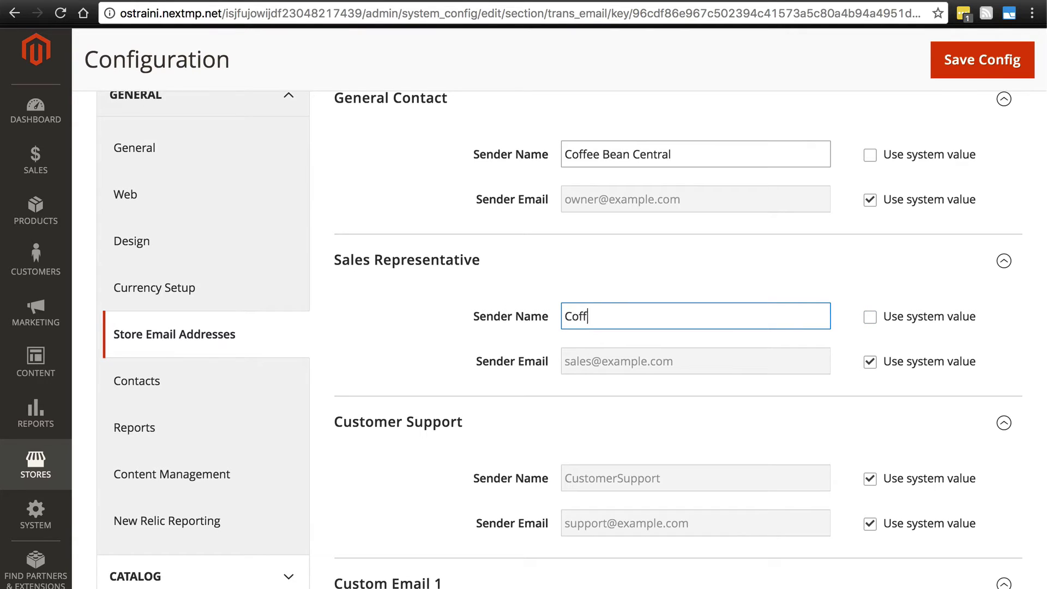
{"action": "type", "text": "ee Bean Central"}
{"action": "scroll", "coordinate": [635, 294], "scroll_direction": "down", "scroll_amount": 3}
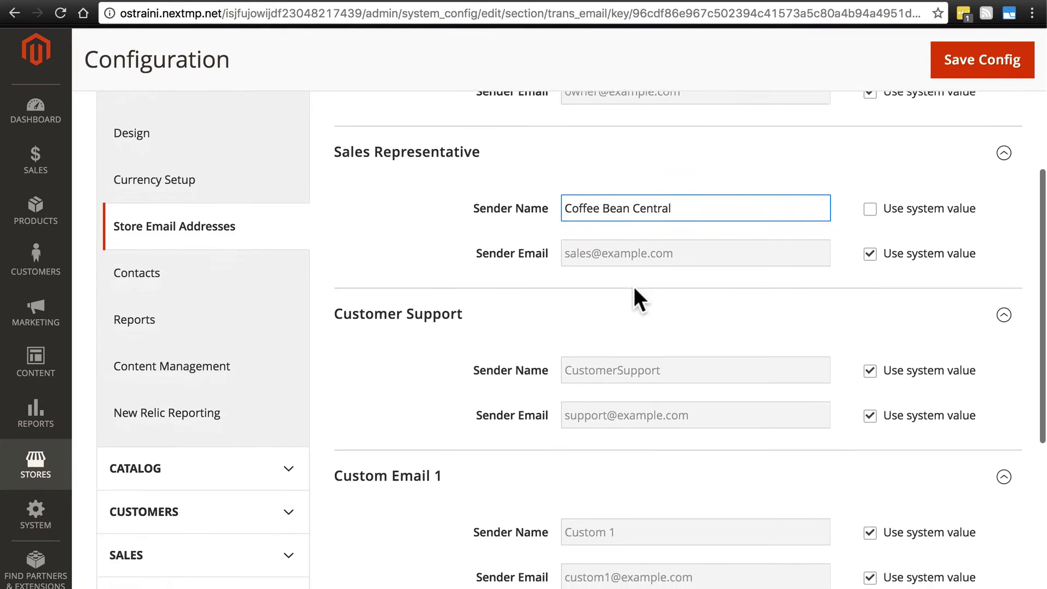
- Change the Customer Support sender name to 'Coffee Bean Central Customer Support'
{"action": "left_click", "coordinate": [871, 337]}
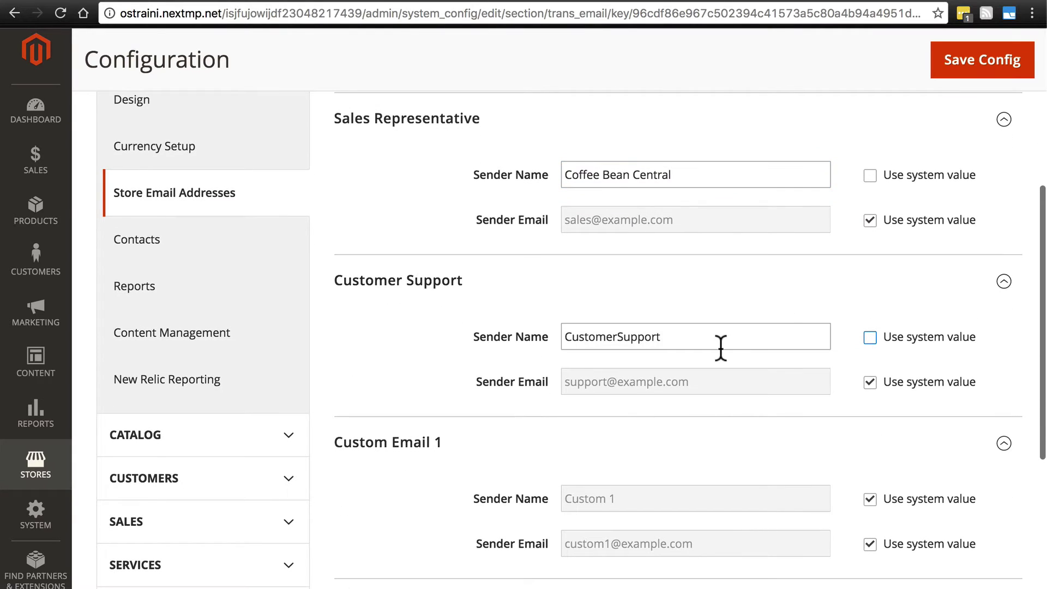
{"action": "left_click", "coordinate": [701, 343]}
{"action": "left_click_drag", "start_coordinate": [701, 343], "coordinate": [522, 335]}
{"action": "type", "text": "Cof"}
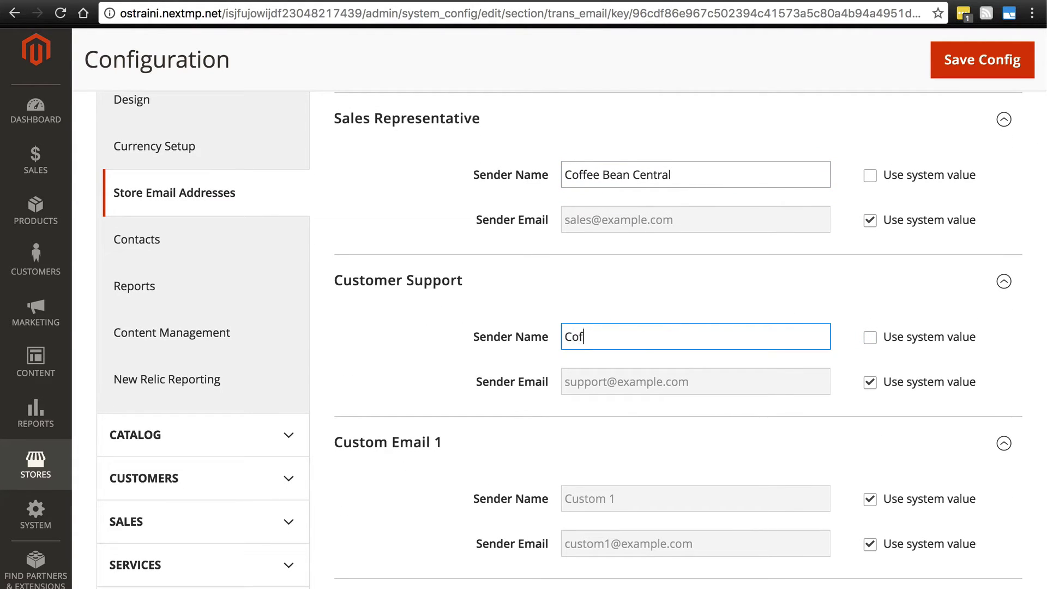
{"action": "type", "text": "fee Bean Central Customer Support"}
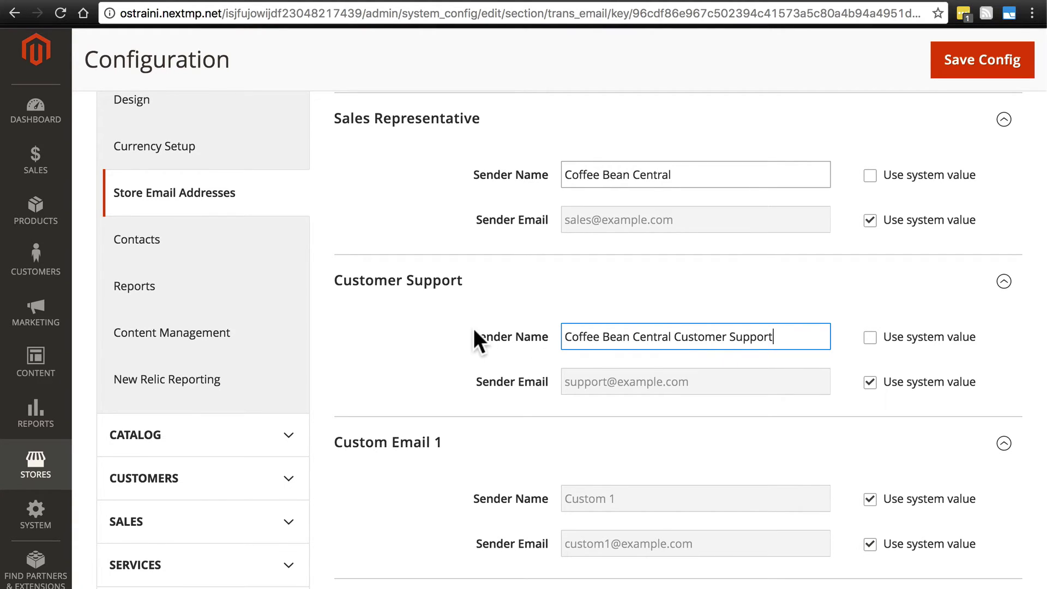
{"action": "scroll", "coordinate": [474, 328], "scroll_direction": "down", "scroll_amount": 5}
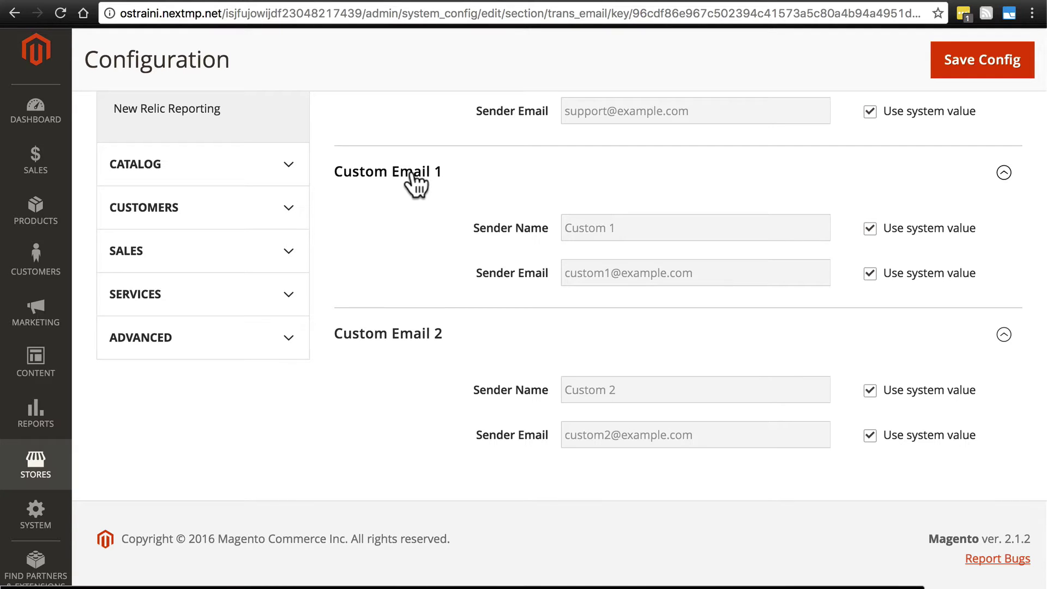
- Review the Store Email Addresses form, then go to the Contacts configuration page
{"action": "scroll", "coordinate": [415, 186], "scroll_direction": "up", "scroll_amount": 7}
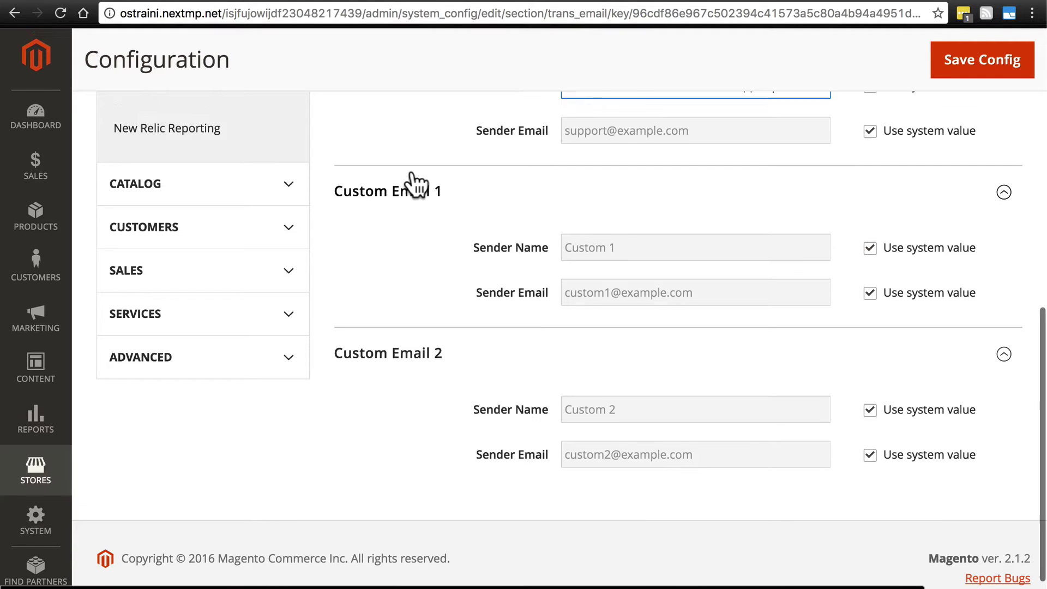
{"action": "scroll", "coordinate": [414, 186], "scroll_direction": "down", "scroll_amount": 4}
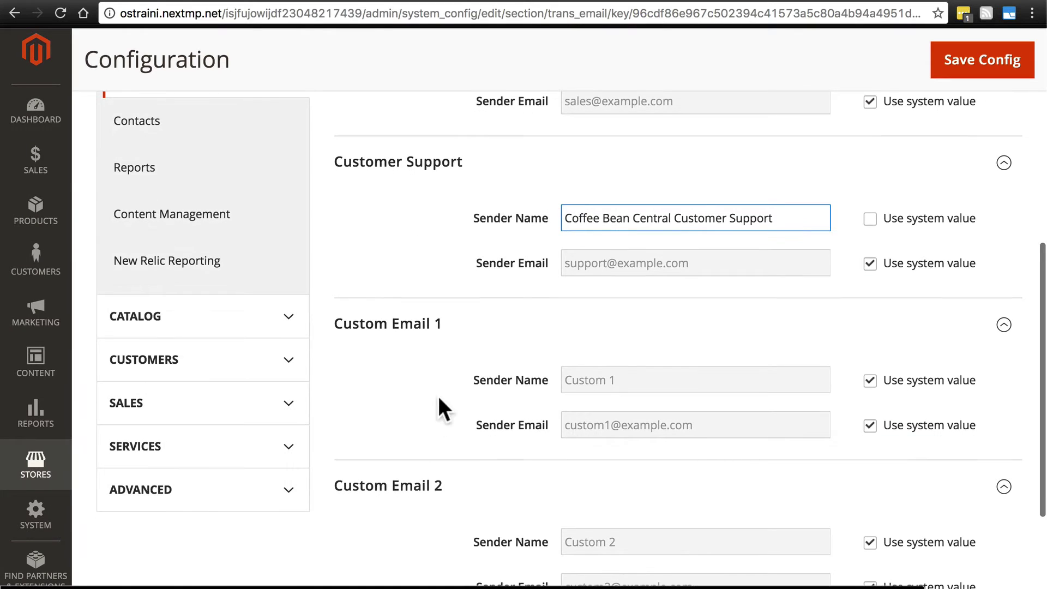
{"action": "scroll", "coordinate": [437, 412], "scroll_direction": "up", "scroll_amount": 6}
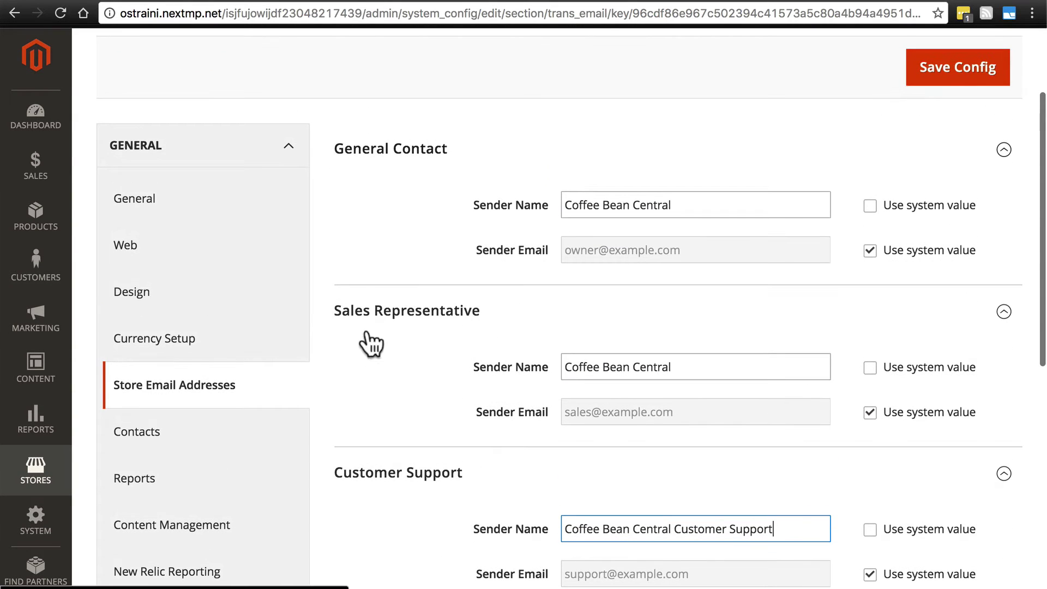
{"action": "scroll", "coordinate": [365, 337], "scroll_direction": "down", "scroll_amount": 7}
{"action": "scroll", "coordinate": [404, 372], "scroll_direction": "down", "scroll_amount": 1}
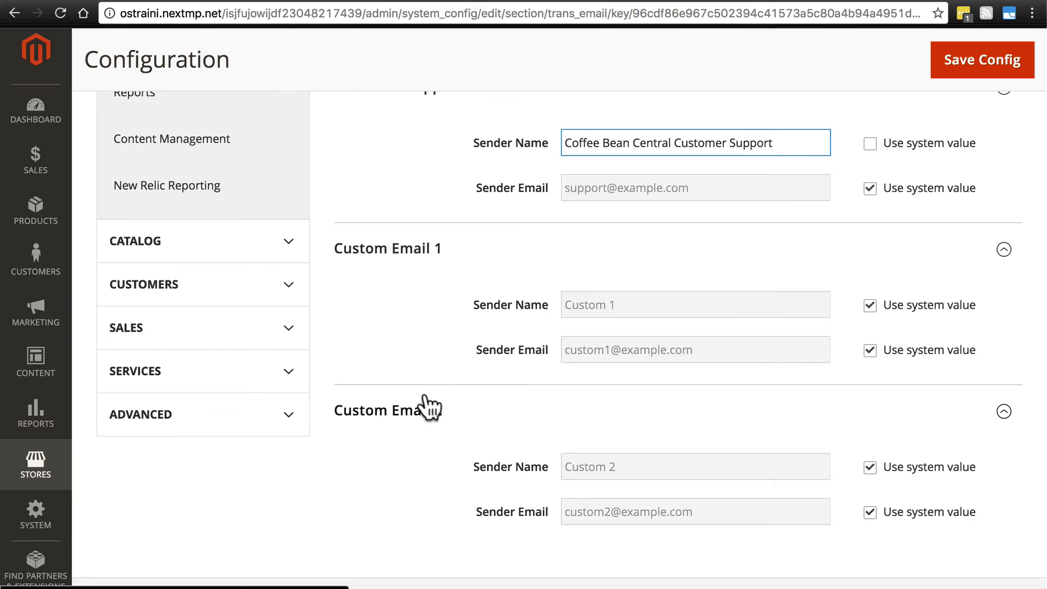
{"action": "scroll", "coordinate": [211, 304], "scroll_direction": "up", "scroll_amount": 5}
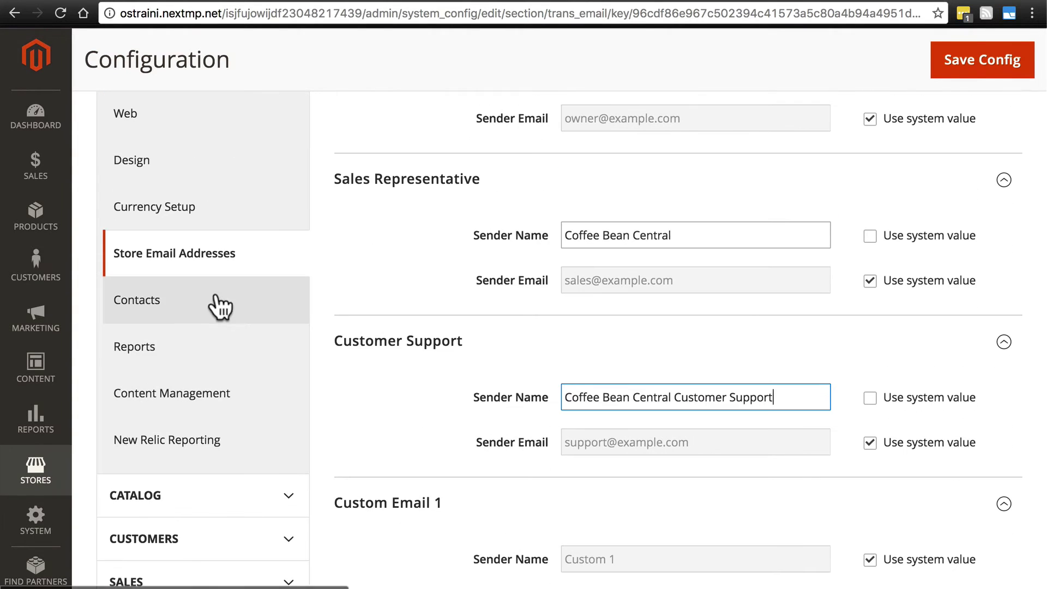
{"action": "left_click", "coordinate": [146, 312]}
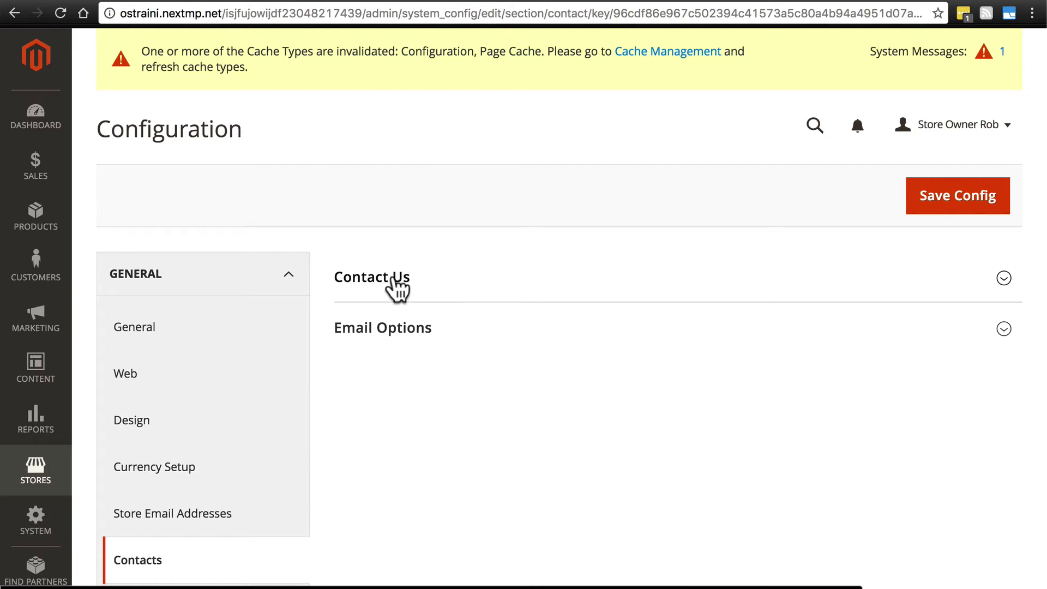
- Expand the Contact Us and Email Options sections of the Contacts page
{"action": "left_click", "coordinate": [397, 290]}
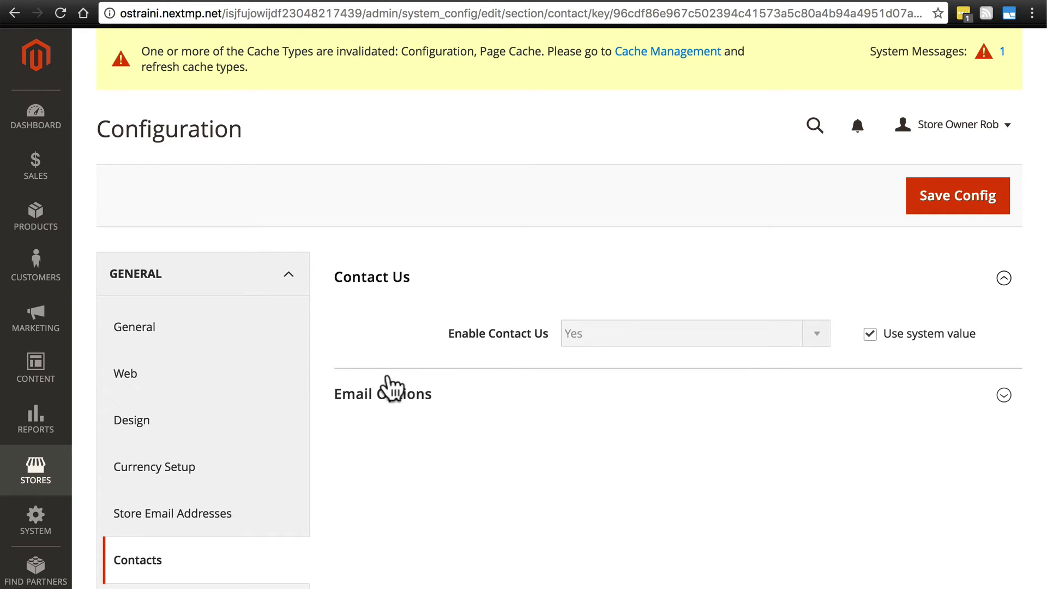
{"action": "left_click", "coordinate": [417, 397]}
{"action": "scroll", "coordinate": [399, 446], "scroll_direction": "down", "scroll_amount": 3}
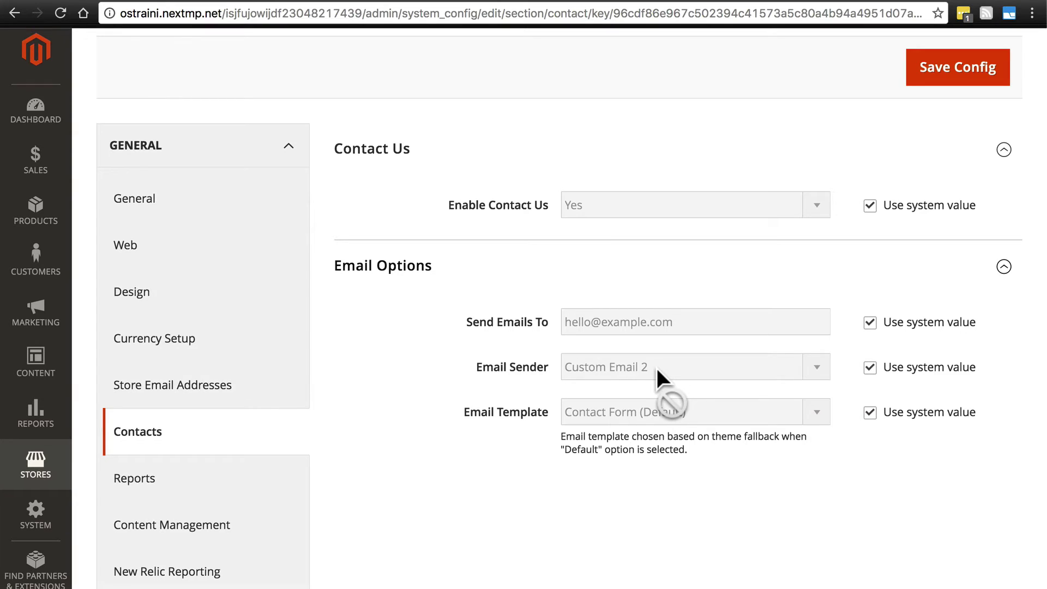
- Override Send Emails To, replacing the address's name part with 'fred'
{"action": "left_click", "coordinate": [871, 322]}
{"action": "left_click_drag", "start_coordinate": [592, 321], "coordinate": [547, 320]}
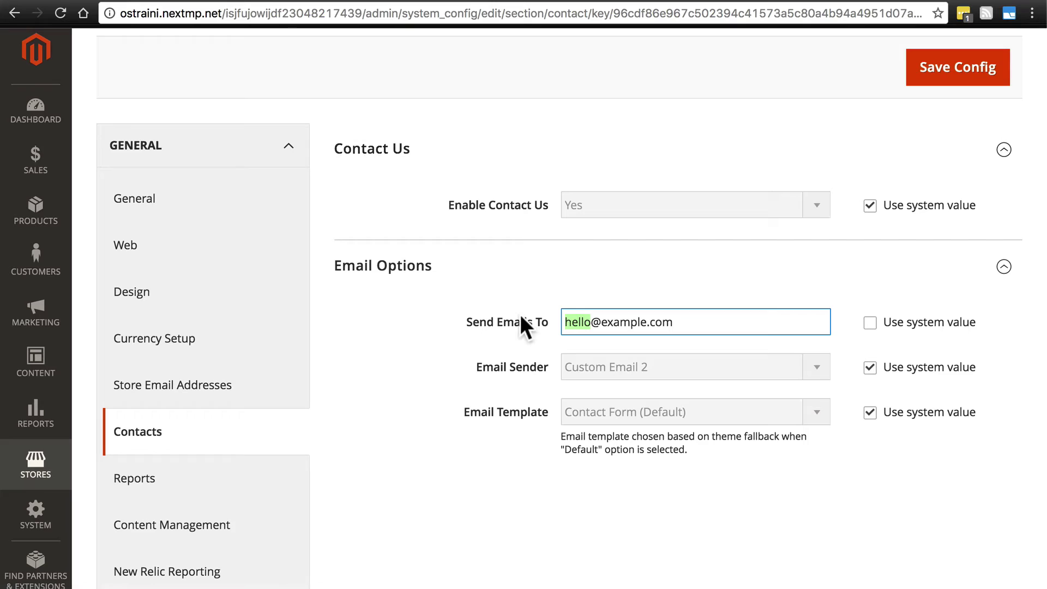
{"action": "key", "text": "BackSpace"}
{"action": "type", "text": "fred"}
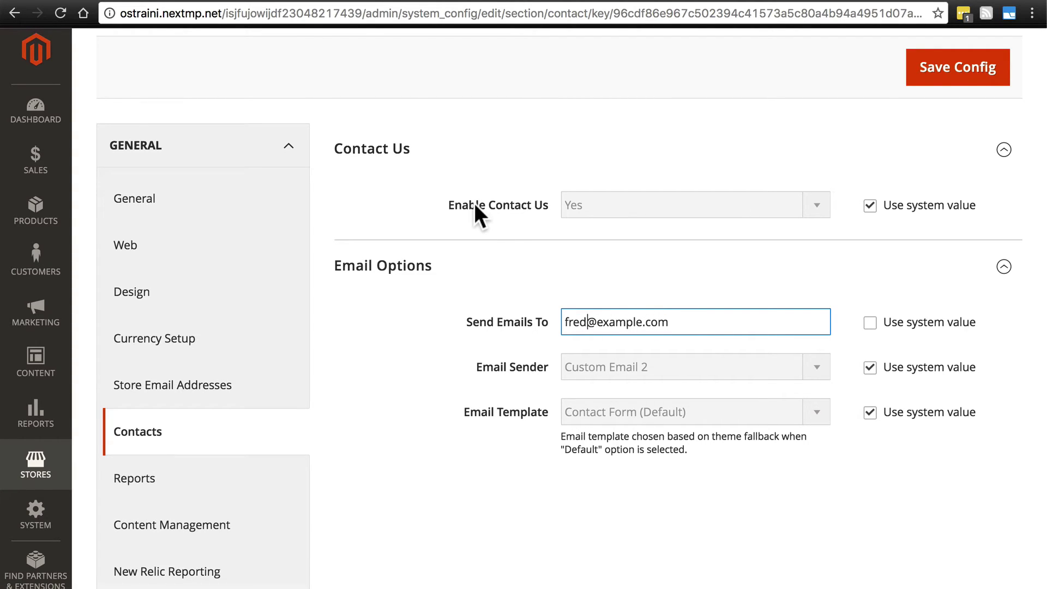
- Override the contact form Email Sender and choose Custom Email 2
{"action": "left_click", "coordinate": [870, 368]}
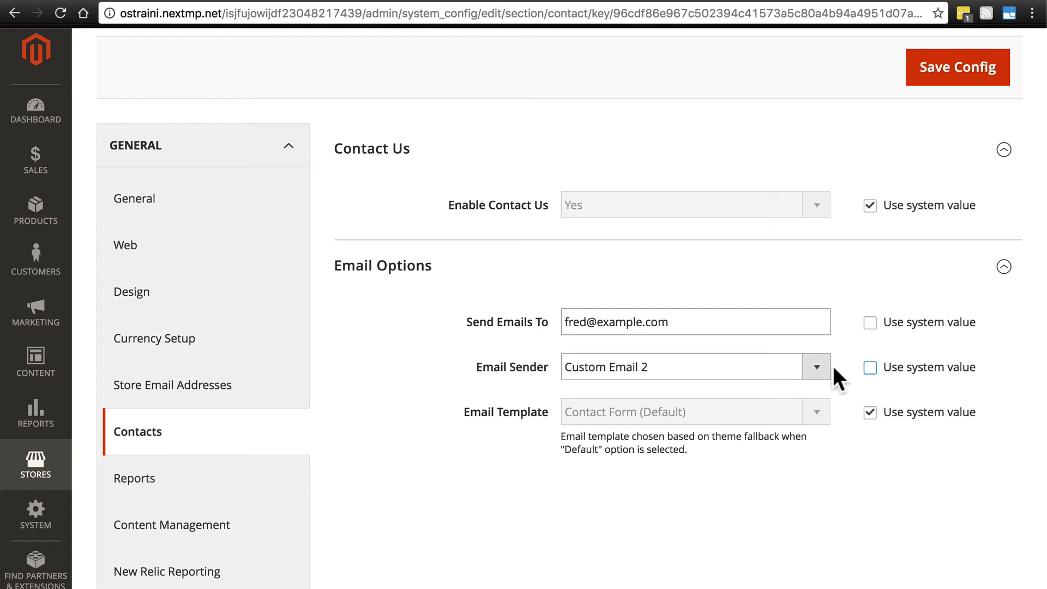
{"action": "left_click", "coordinate": [823, 366]}
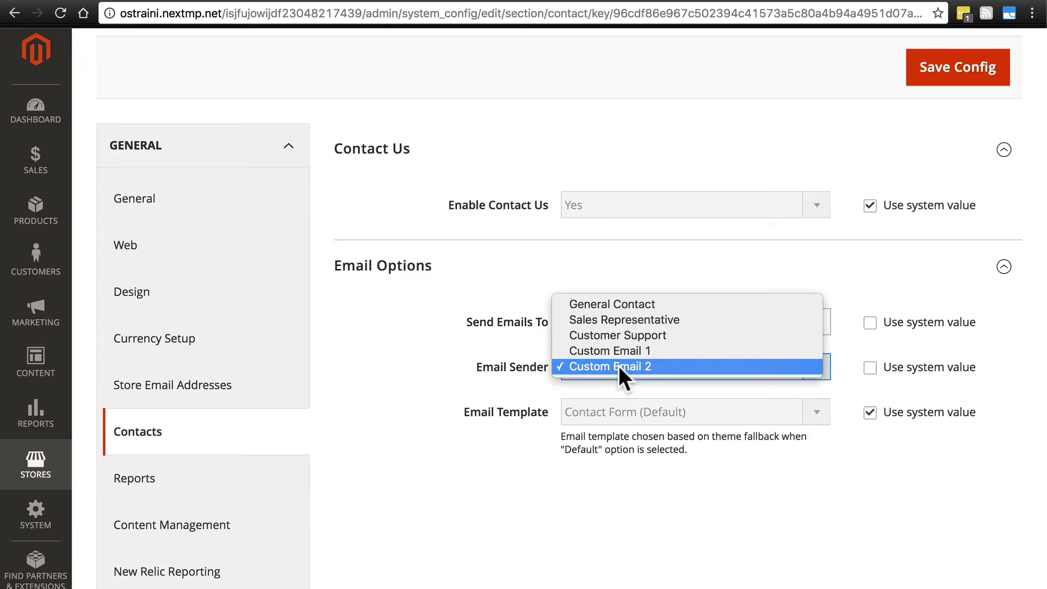
{"action": "left_click", "coordinate": [603, 366]}
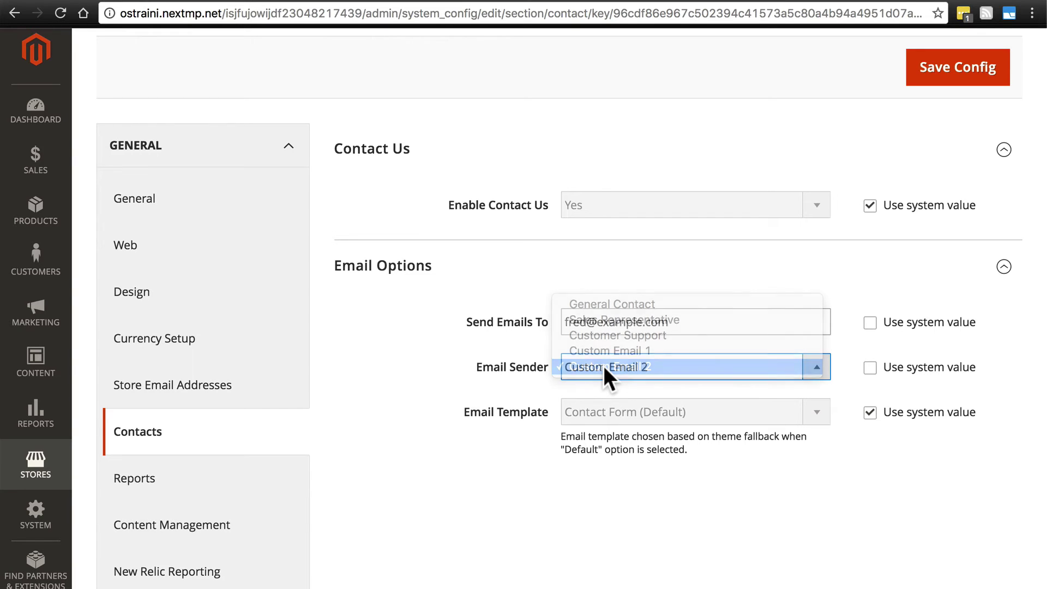
{"action": "scroll", "coordinate": [478, 403], "scroll_direction": "down", "scroll_amount": 1}
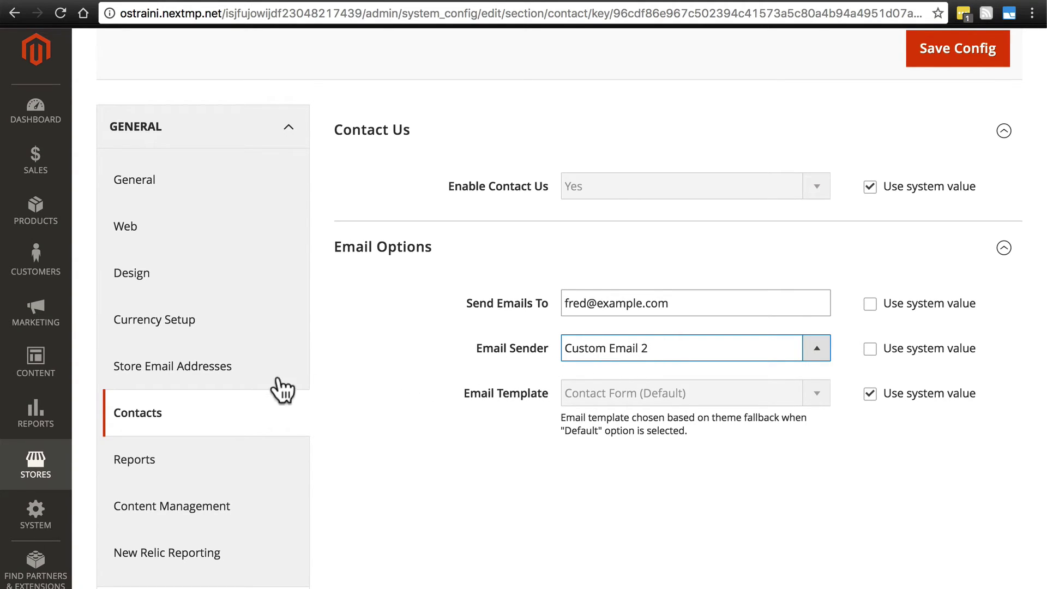
- Back in Store Email Addresses, replace the Custom Email 2 sender name 'Custom 2' with 'Contact Form'
{"action": "left_click", "coordinate": [211, 371]}
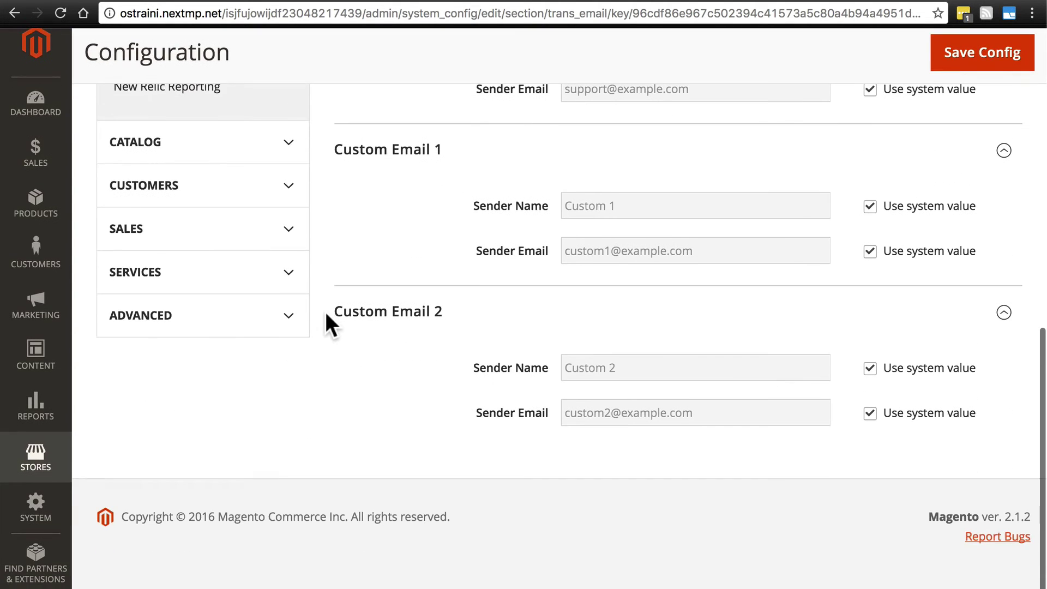
{"action": "left_click", "coordinate": [870, 375]}
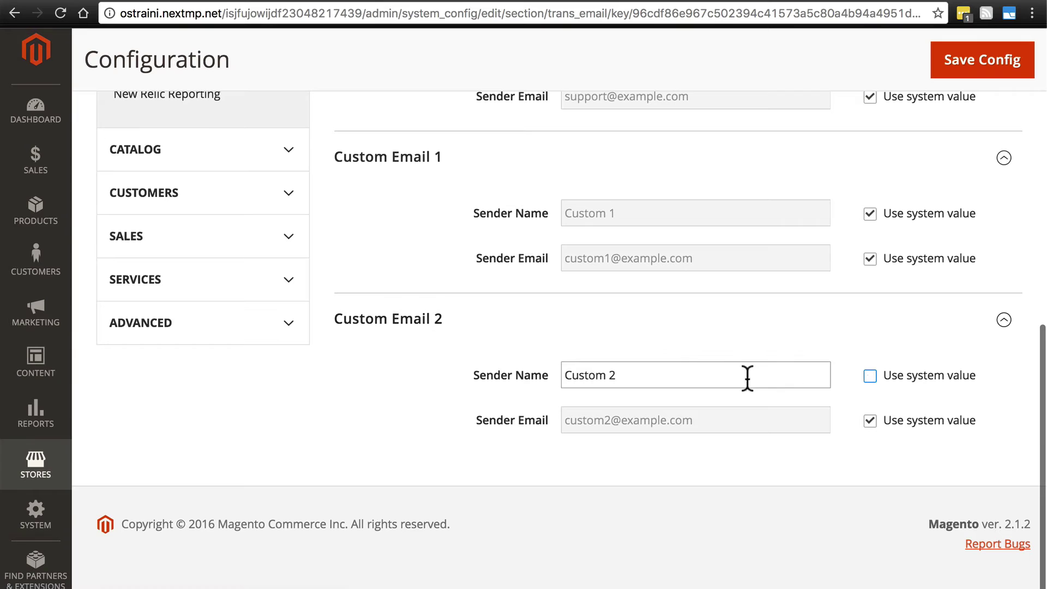
{"action": "left_click_drag", "start_coordinate": [745, 377], "coordinate": [533, 371]}
{"action": "type", "text": "Contact Form"}
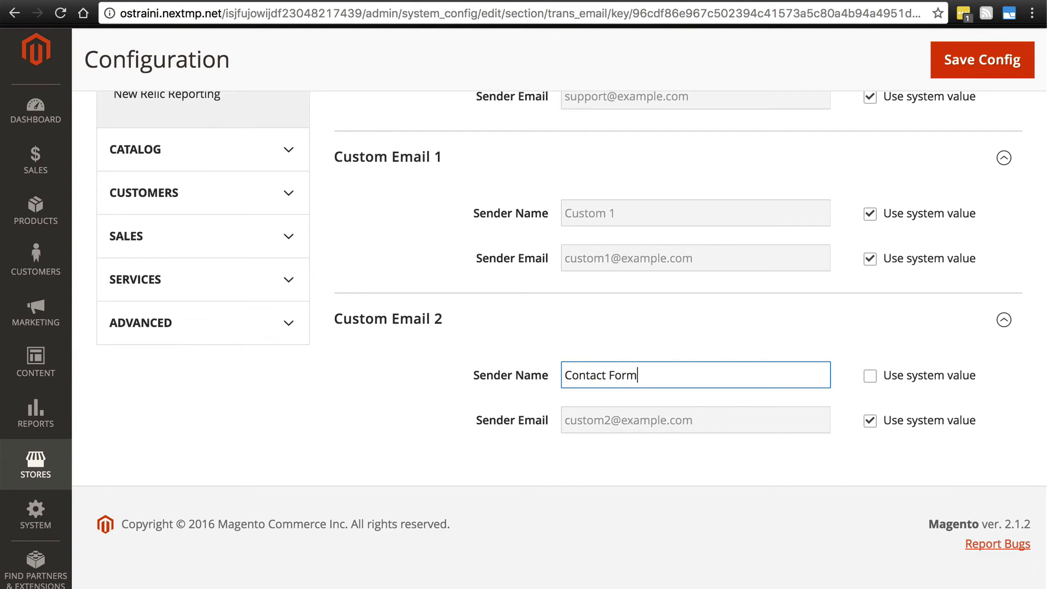
{"action": "scroll", "coordinate": [422, 352], "scroll_direction": "up", "scroll_amount": 2}
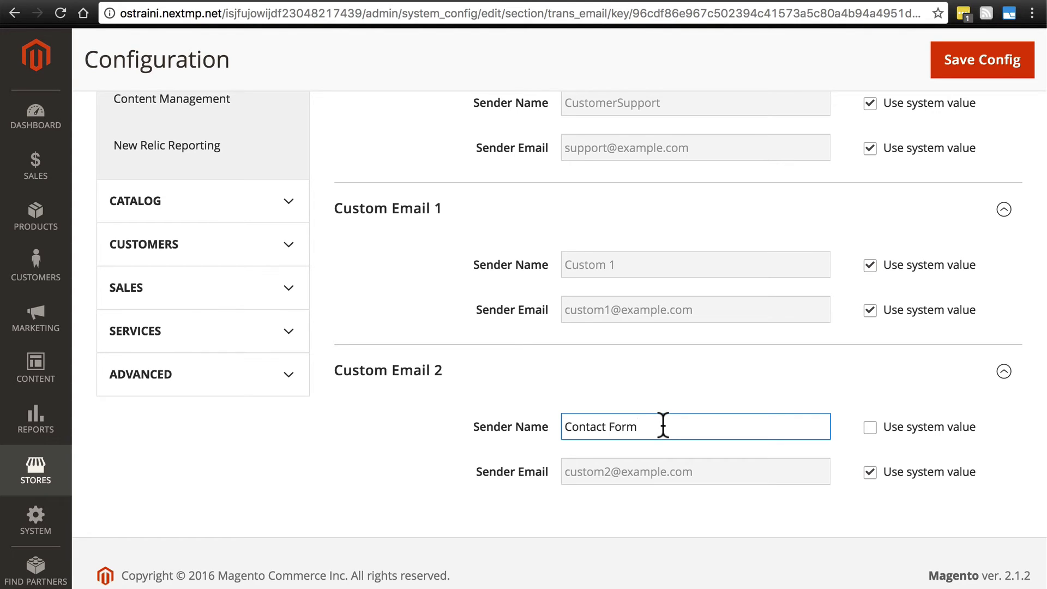
{"action": "scroll", "coordinate": [428, 439], "scroll_direction": "up", "scroll_amount": 2}
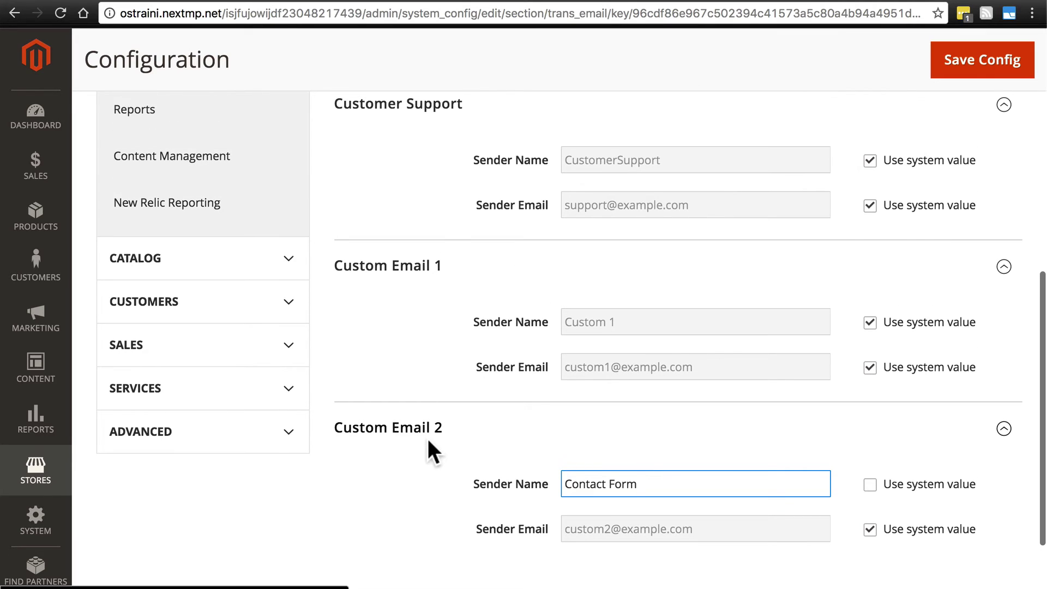
- Save the configuration changes and go to the Reports settings
{"action": "left_click", "coordinate": [965, 65]}
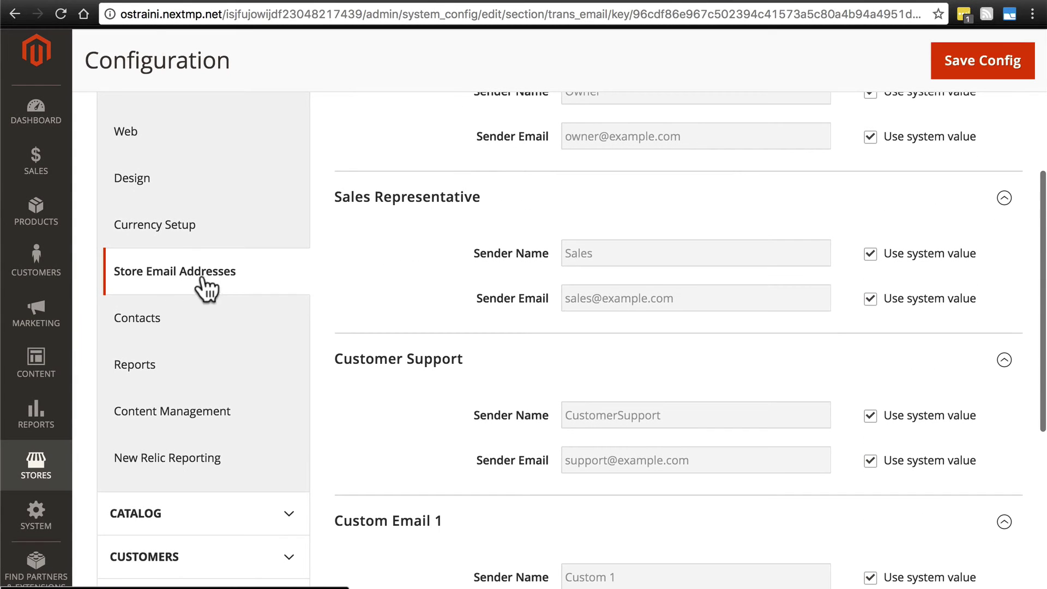
{"action": "left_click", "coordinate": [178, 372]}
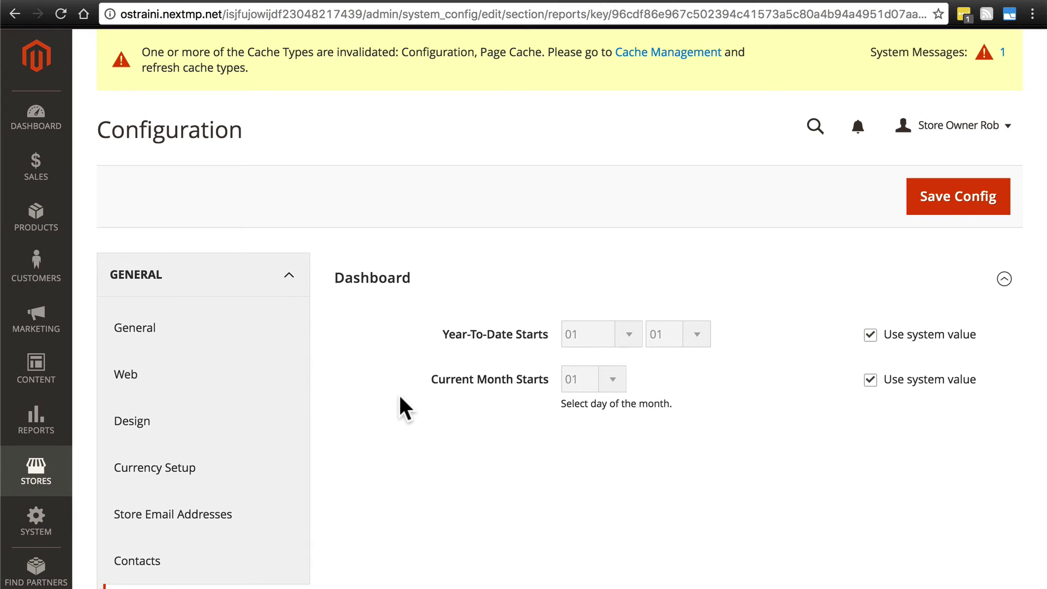
{"action": "scroll", "coordinate": [400, 397], "scroll_direction": "down", "scroll_amount": 3}
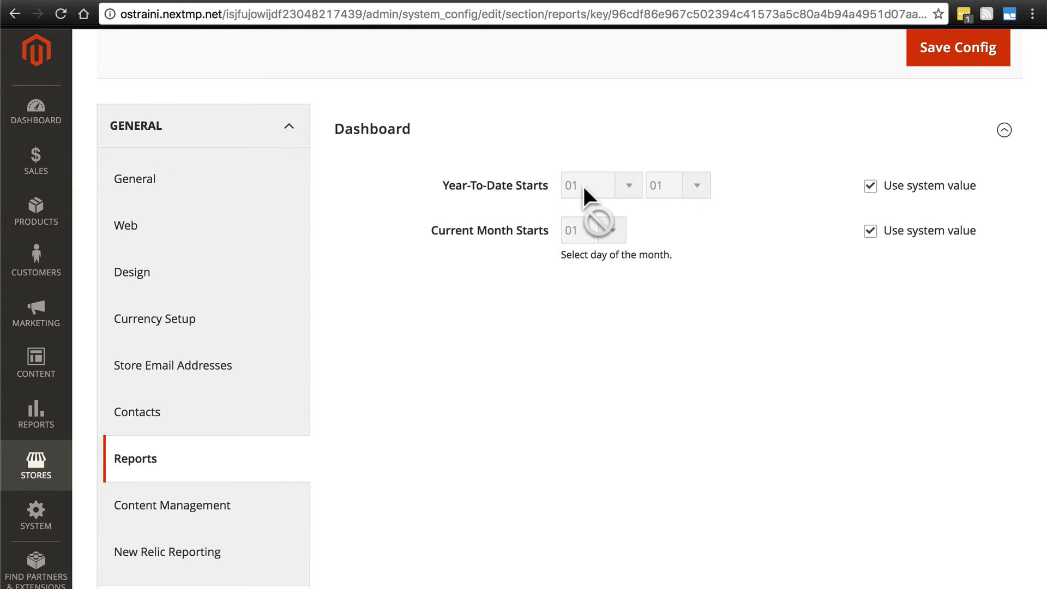
- Check the Year-To-Date Starts months, then keep it on the system default of 01
{"action": "left_click", "coordinate": [869, 189]}
{"action": "left_click", "coordinate": [626, 188]}
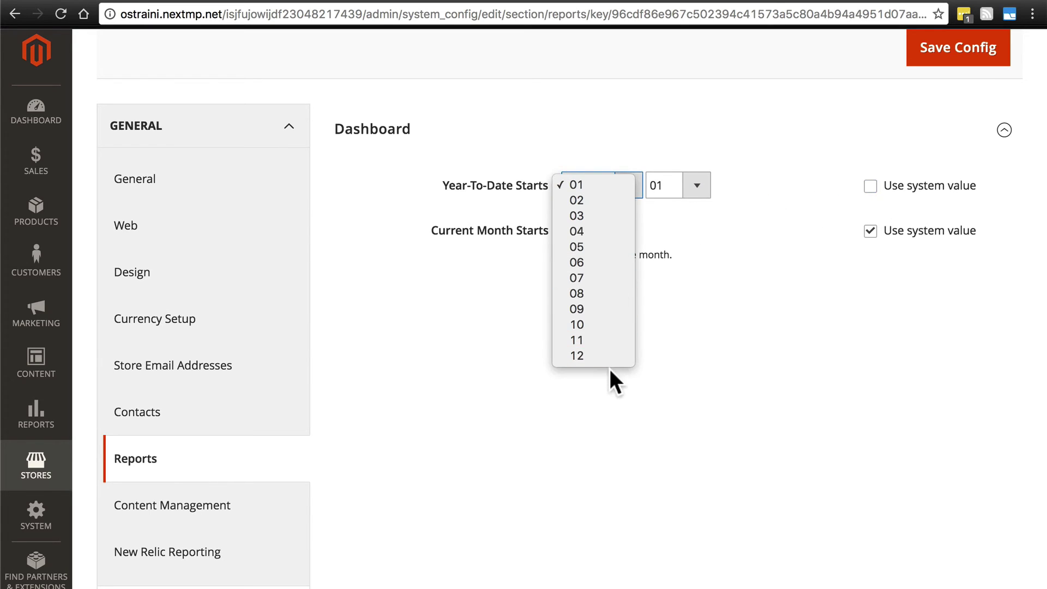
{"action": "left_click", "coordinate": [594, 182]}
{"action": "left_click", "coordinate": [871, 187]}
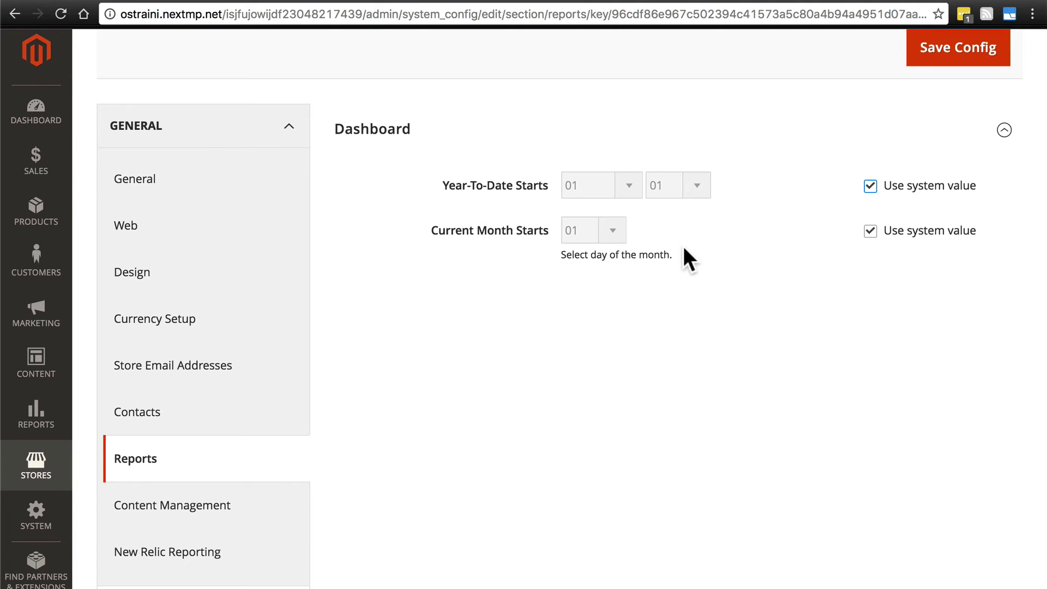
- In Content Management, check the WYSIWYG editor modes and leave it on the system default, Enabled by Default
{"action": "left_click", "coordinate": [185, 510]}
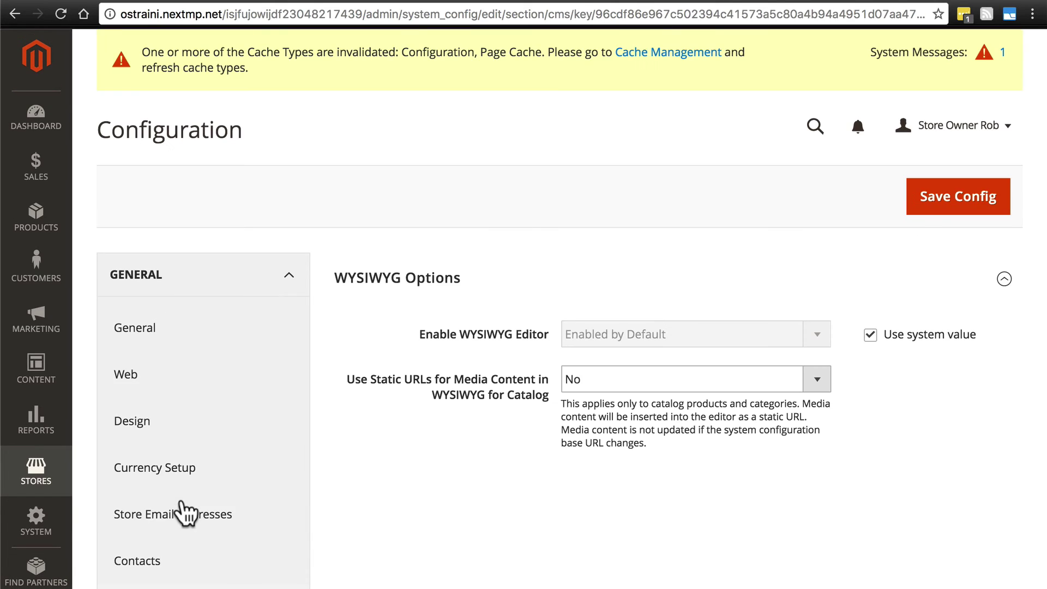
{"action": "scroll", "coordinate": [474, 289], "scroll_direction": "up", "scroll_amount": 1}
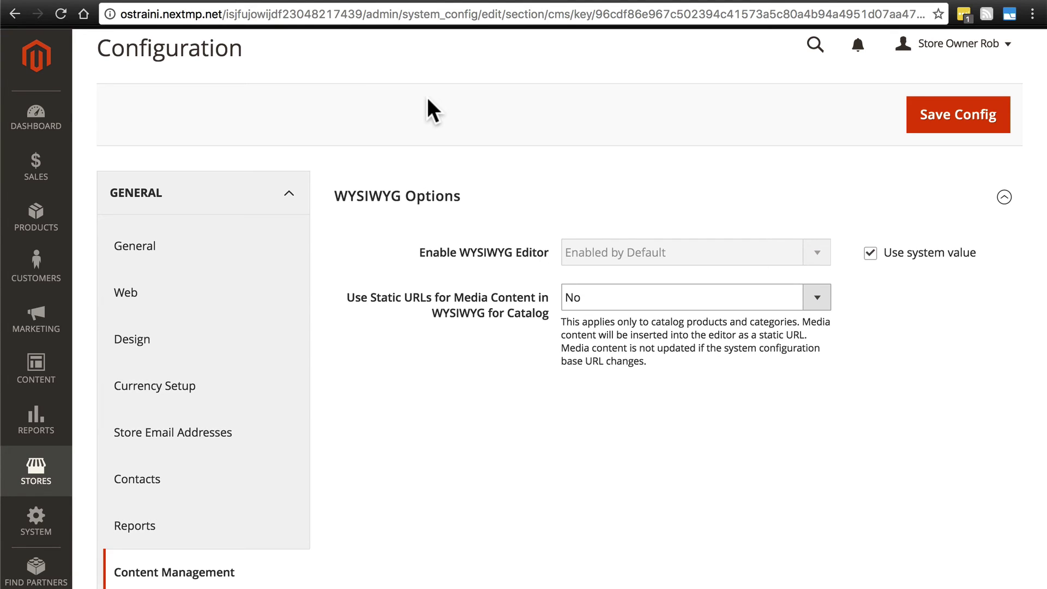
{"action": "left_click", "coordinate": [871, 253]}
{"action": "left_click", "coordinate": [817, 252]}
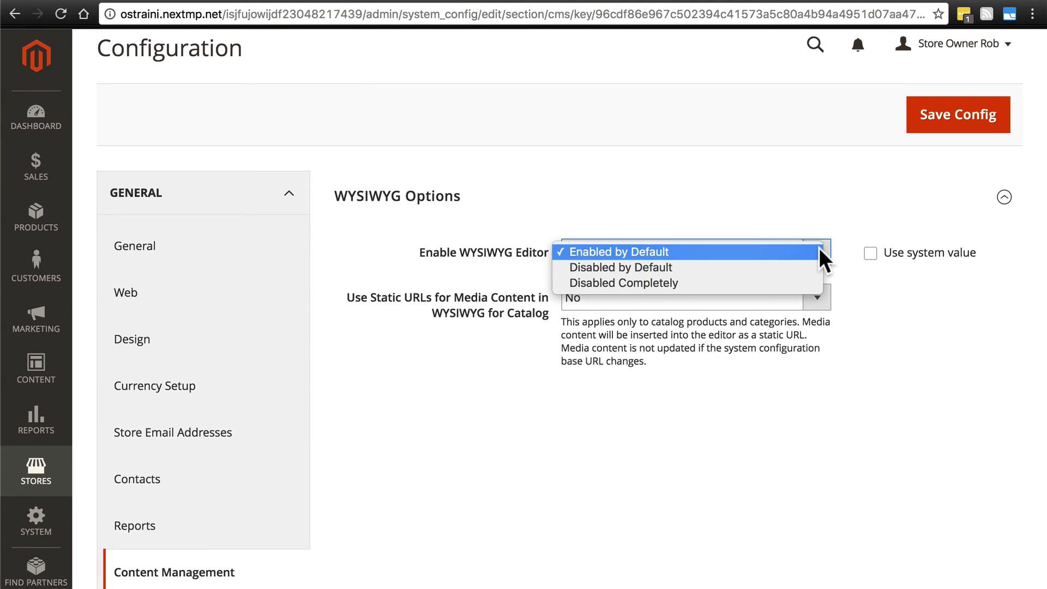
{"action": "left_click", "coordinate": [810, 249]}
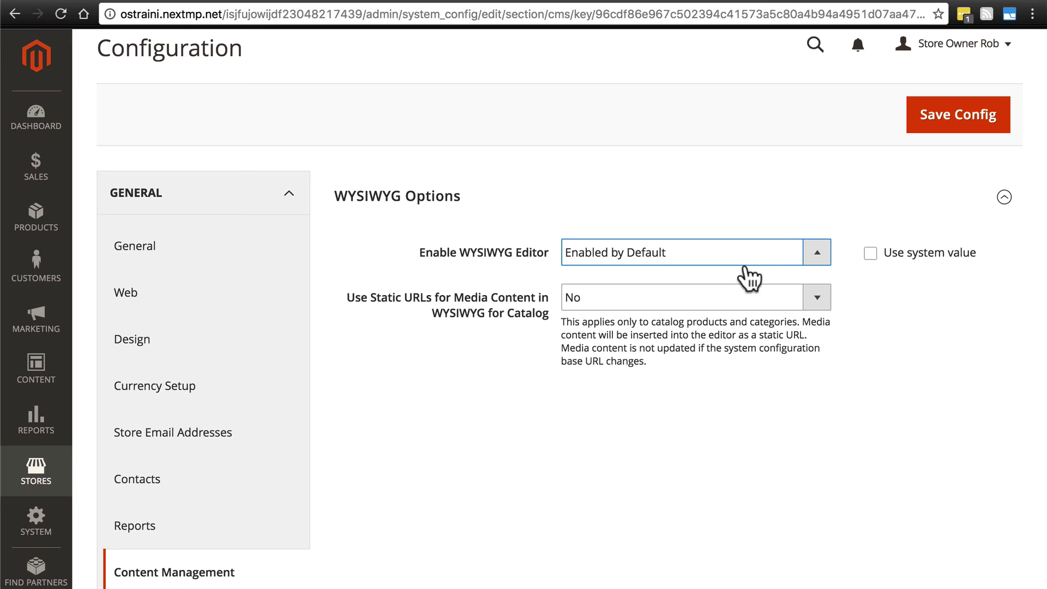
{"action": "left_click", "coordinate": [871, 254]}
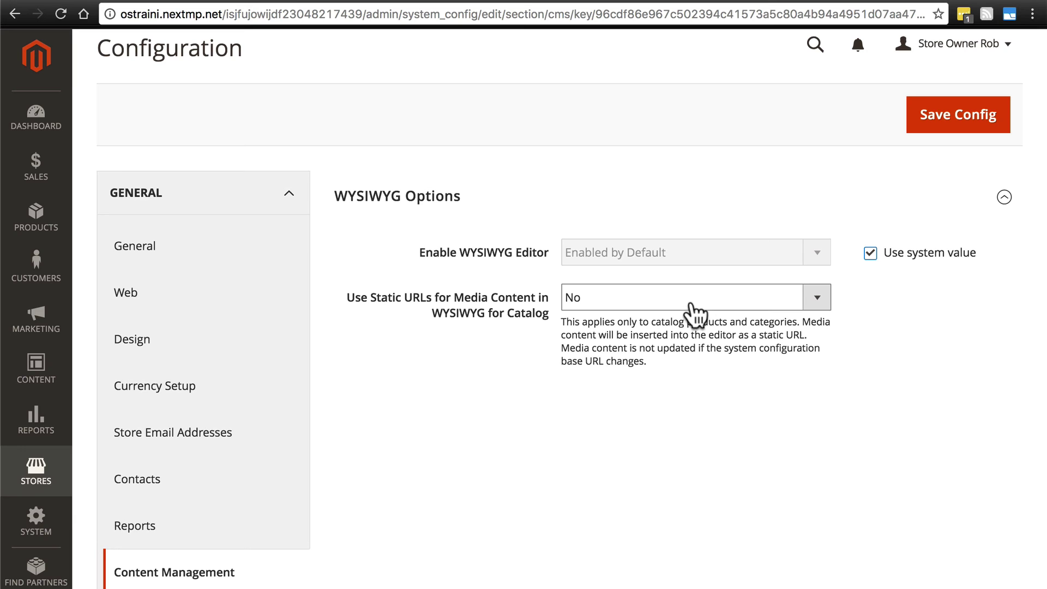
{"action": "scroll", "coordinate": [382, 338], "scroll_direction": "down", "scroll_amount": 3}
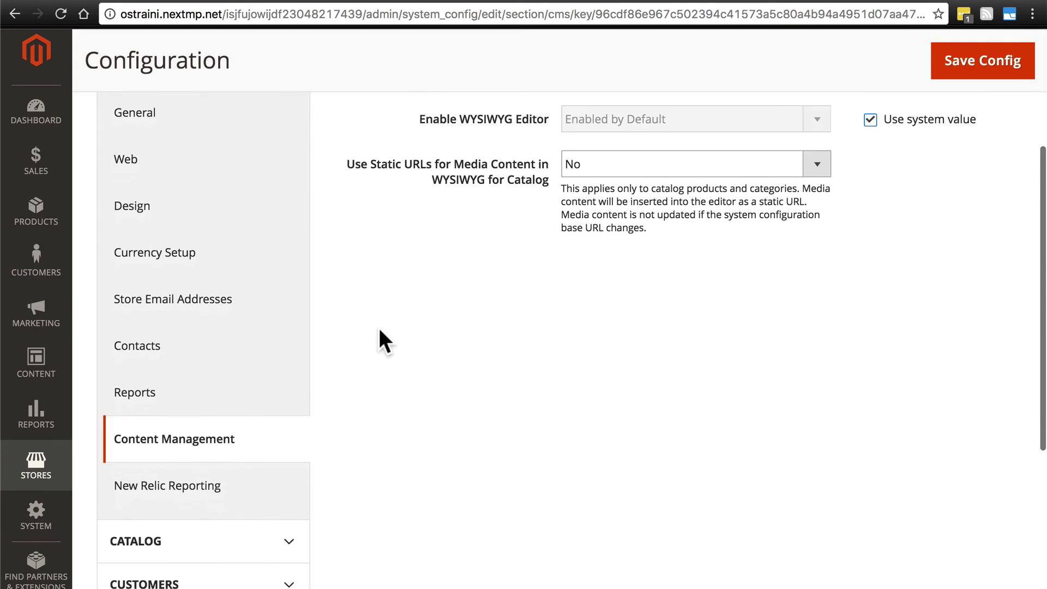
{"action": "scroll", "coordinate": [386, 363], "scroll_direction": "up", "scroll_amount": 2}
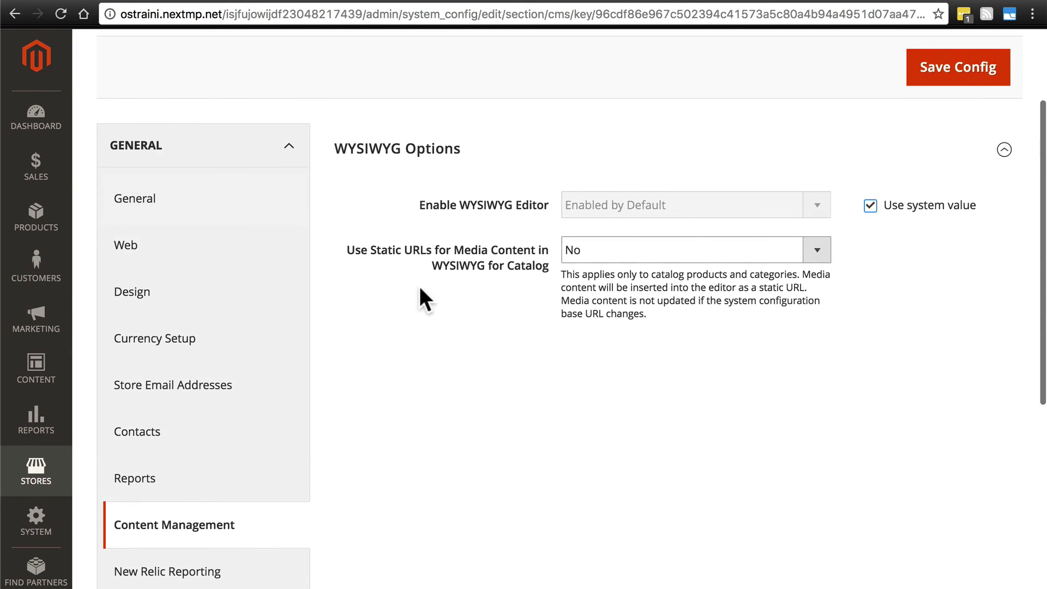
{"action": "scroll", "coordinate": [428, 306], "scroll_direction": "down", "scroll_amount": 3}
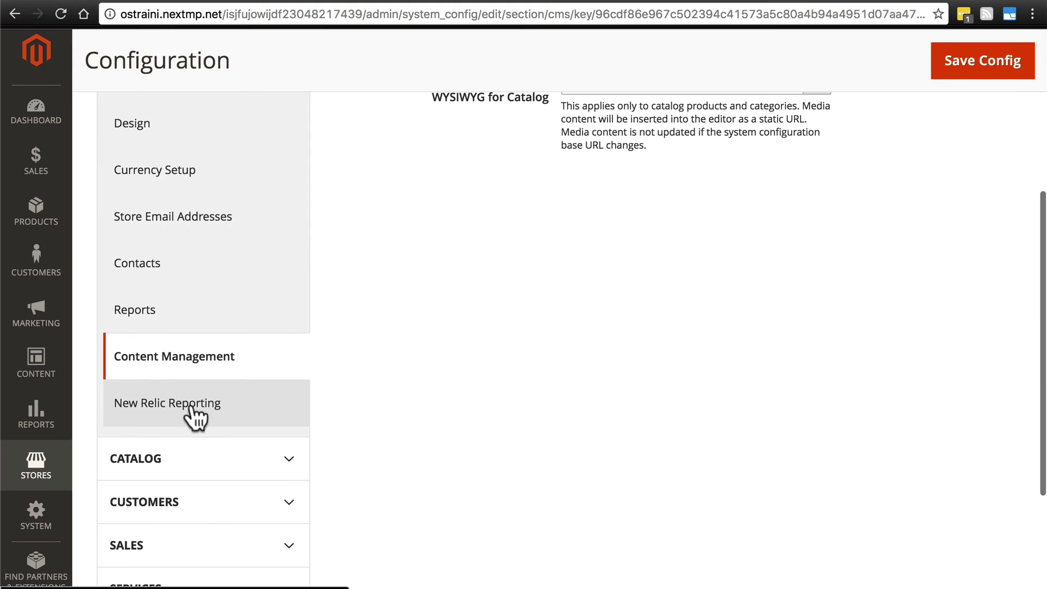
- Review the New Relic Reporting General and Cron groups, leaving integration and Cron both on No
{"action": "left_click", "coordinate": [207, 412]}
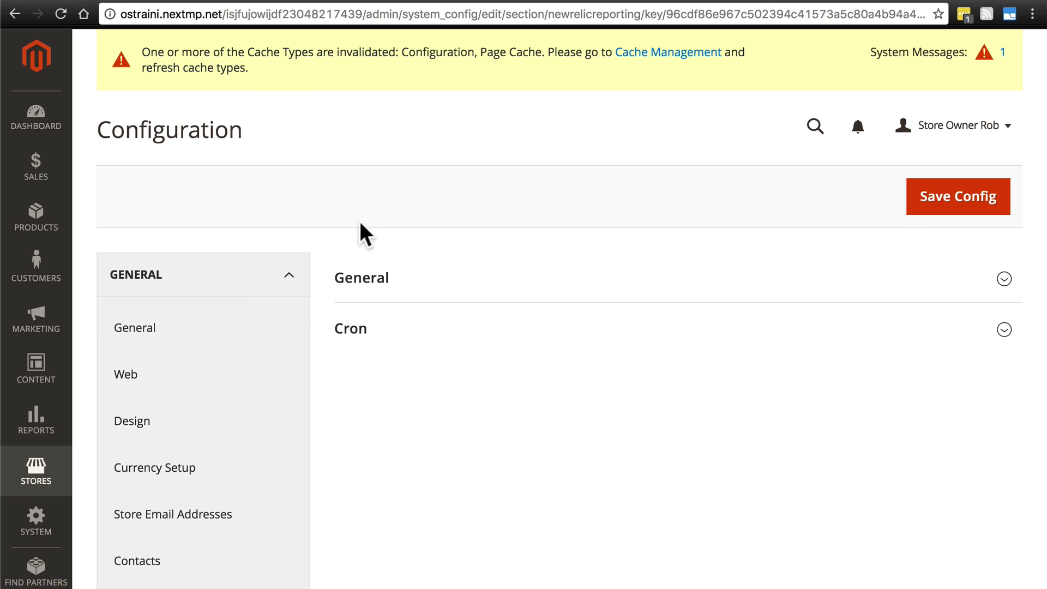
{"action": "left_click", "coordinate": [388, 277]}
{"action": "scroll", "coordinate": [393, 286], "scroll_direction": "down", "scroll_amount": 10}
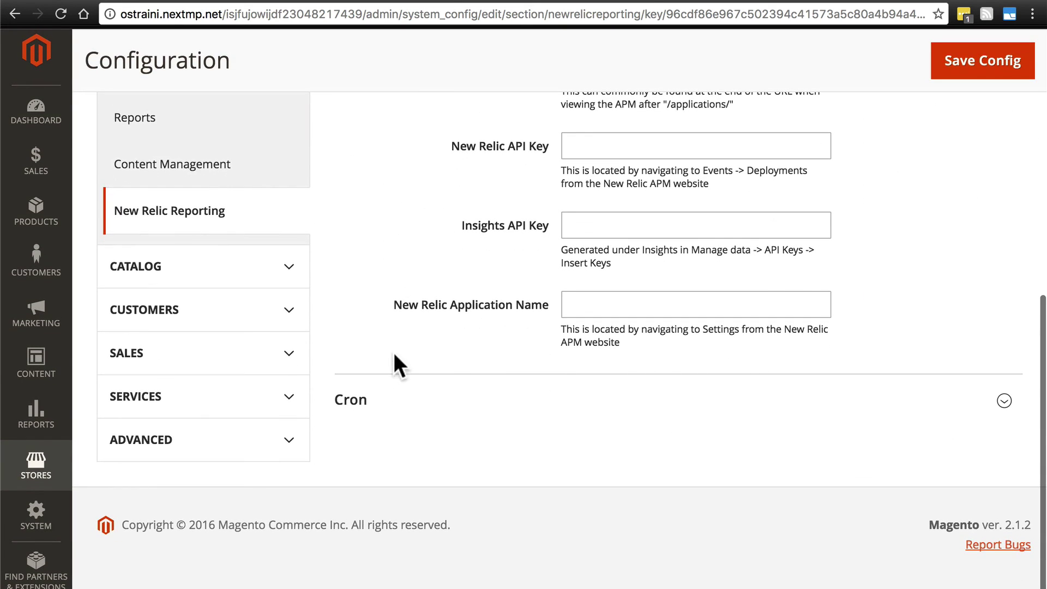
{"action": "left_click", "coordinate": [358, 410]}
{"action": "scroll", "coordinate": [360, 409], "scroll_direction": "up", "scroll_amount": 5}
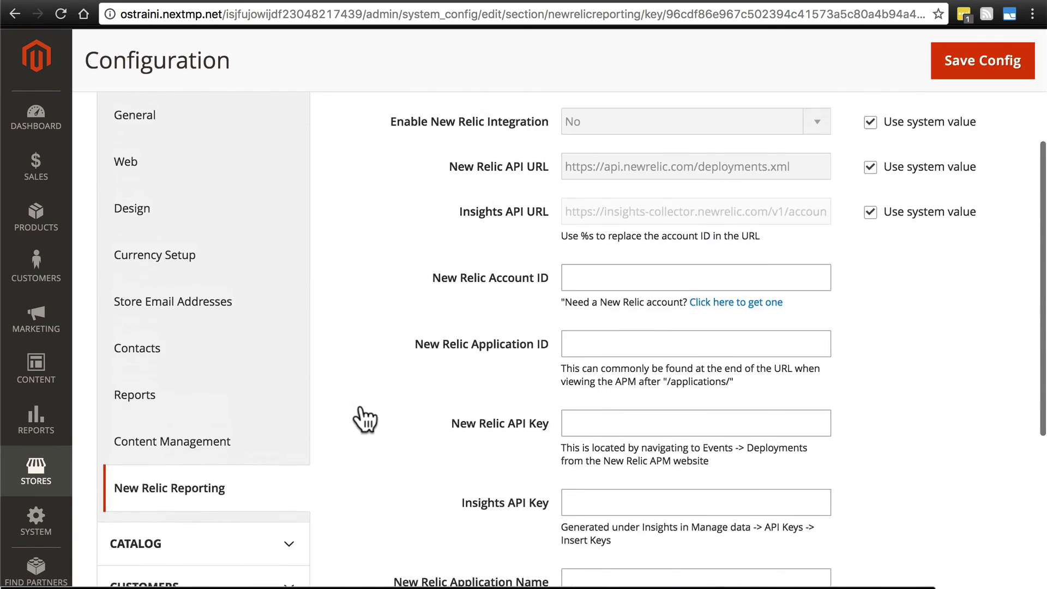
{"action": "scroll", "coordinate": [364, 419], "scroll_direction": "up", "scroll_amount": 2}
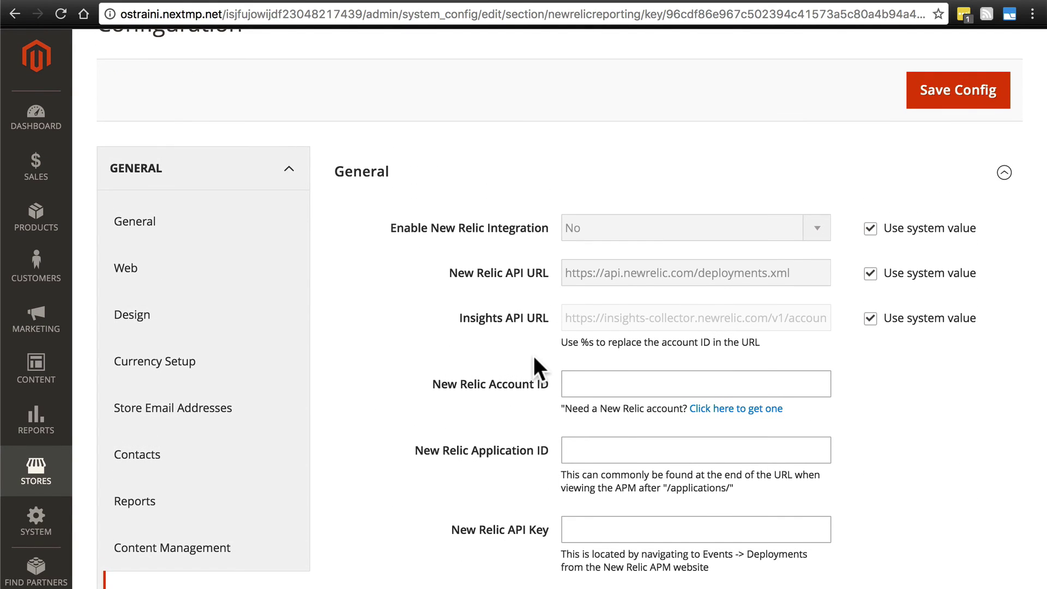
{"action": "scroll", "coordinate": [533, 356], "scroll_direction": "down", "scroll_amount": 8}
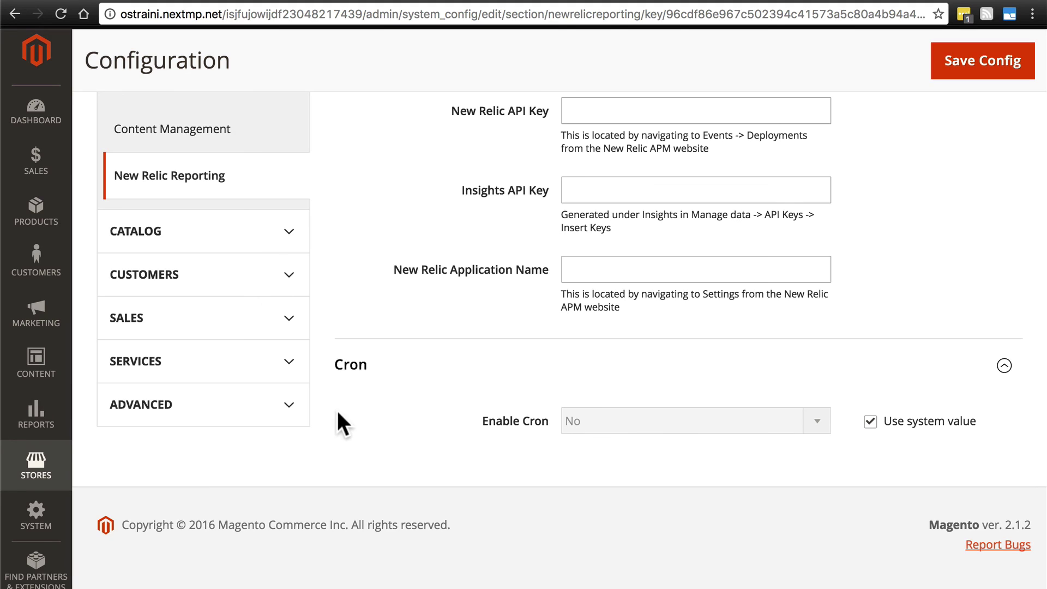
{"action": "scroll", "coordinate": [338, 412], "scroll_direction": "up", "scroll_amount": 6}
{"action": "scroll", "coordinate": [257, 342], "scroll_direction": "up", "scroll_amount": 4}
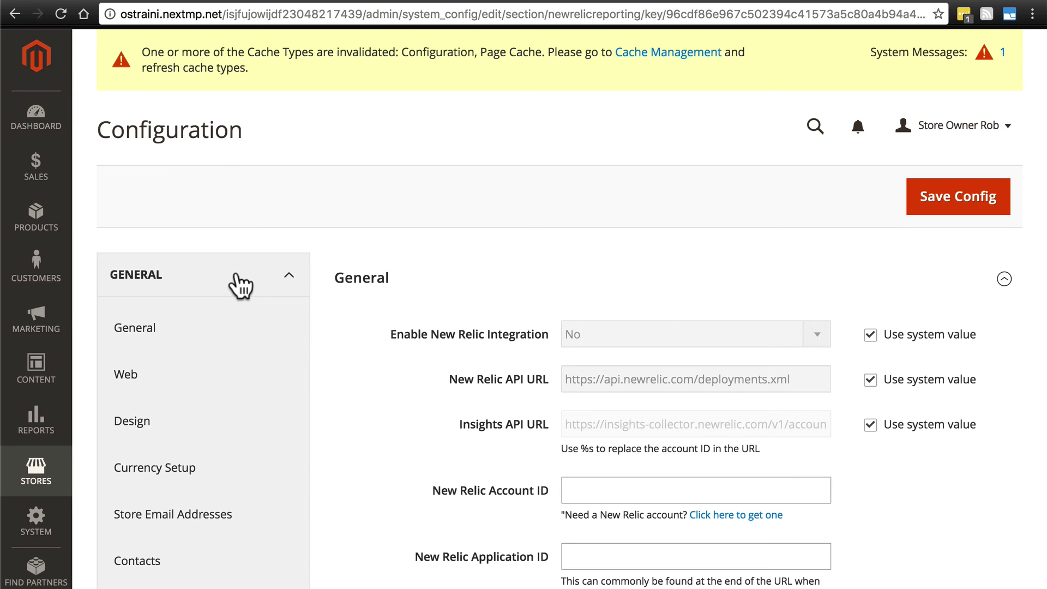
{"action": "scroll", "coordinate": [240, 285], "scroll_direction": "down", "scroll_amount": 8}
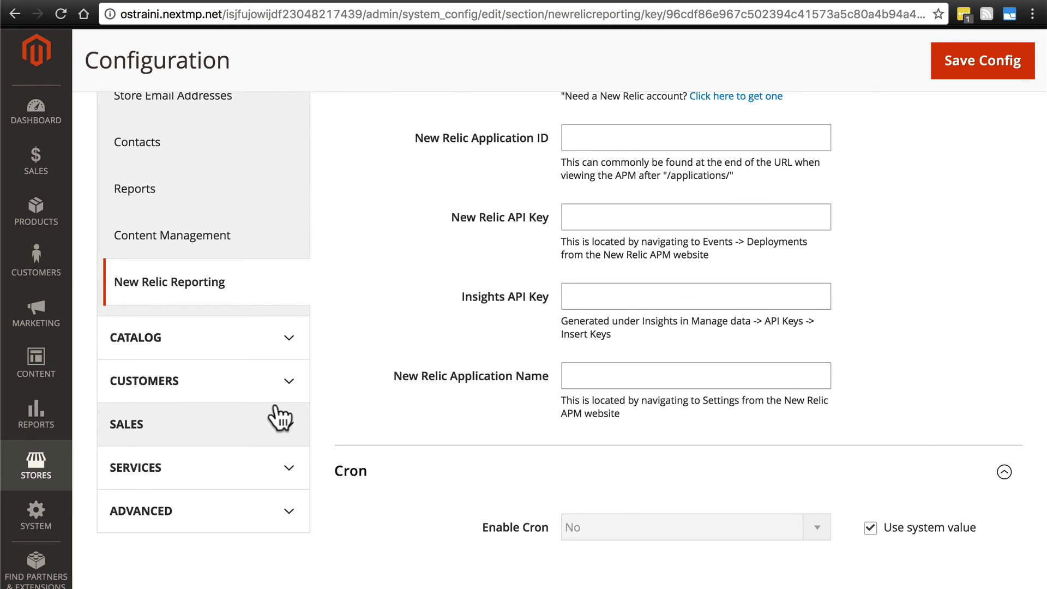
{"action": "scroll", "coordinate": [280, 418], "scroll_direction": "up", "scroll_amount": 8}
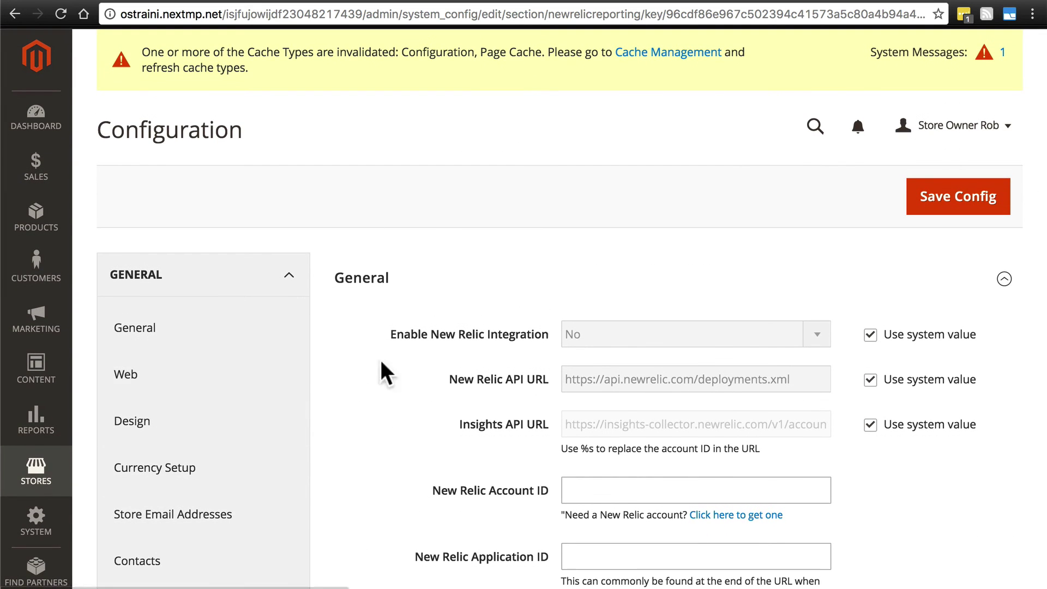
- Save the configuration and go to the Cache Management page
{"action": "left_click", "coordinate": [935, 203]}
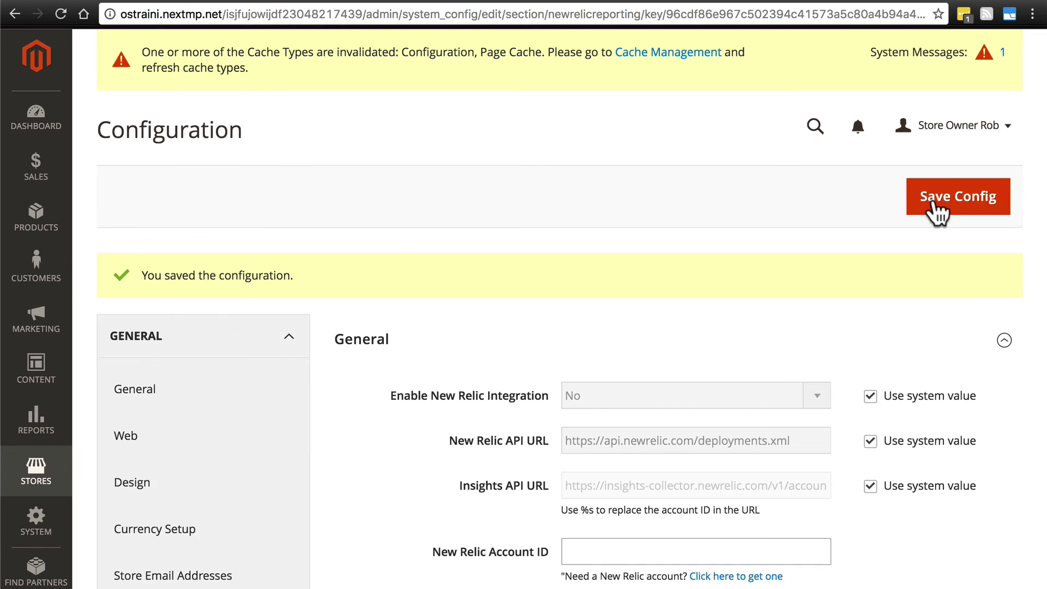
{"action": "left_click", "coordinate": [676, 53]}
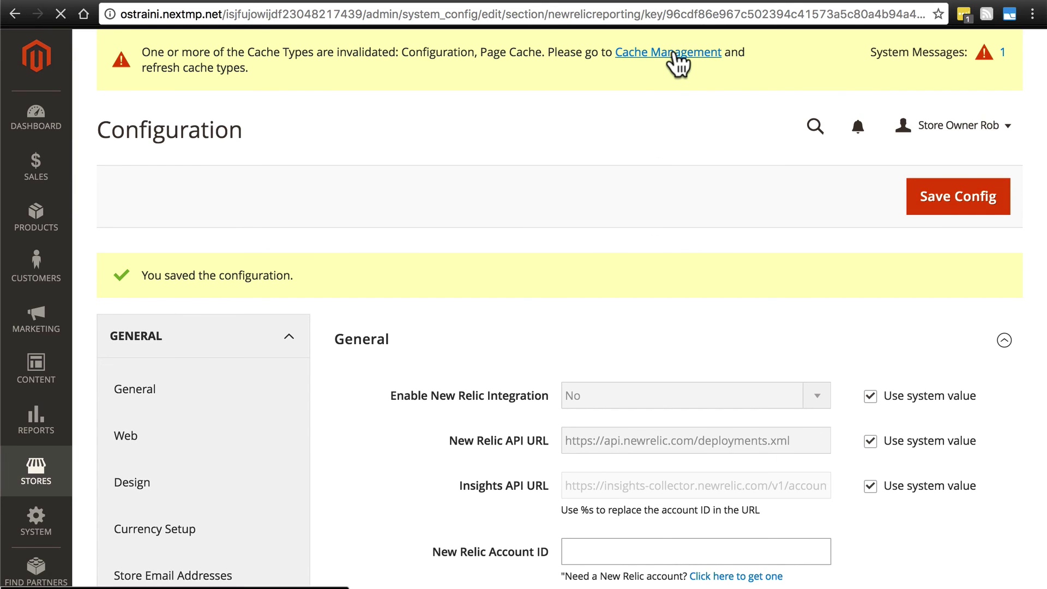
{"action": "scroll", "coordinate": [515, 170], "scroll_direction": "down", "scroll_amount": 5}
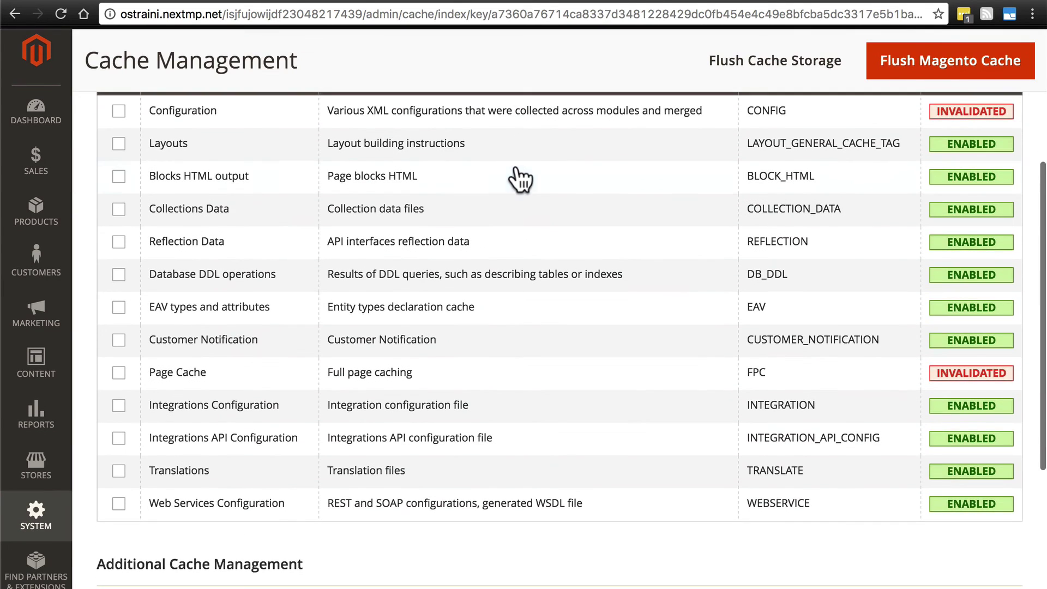
{"action": "scroll", "coordinate": [518, 179], "scroll_direction": "up", "scroll_amount": 2}
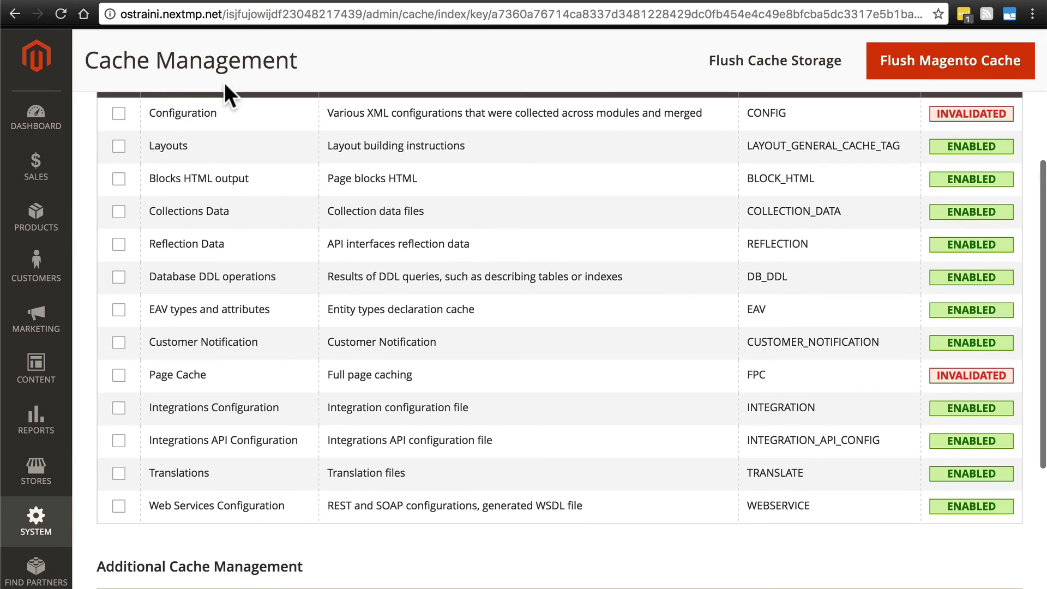
- Refresh the invalidated Configuration and Page Cache types
{"action": "left_click", "coordinate": [119, 115]}
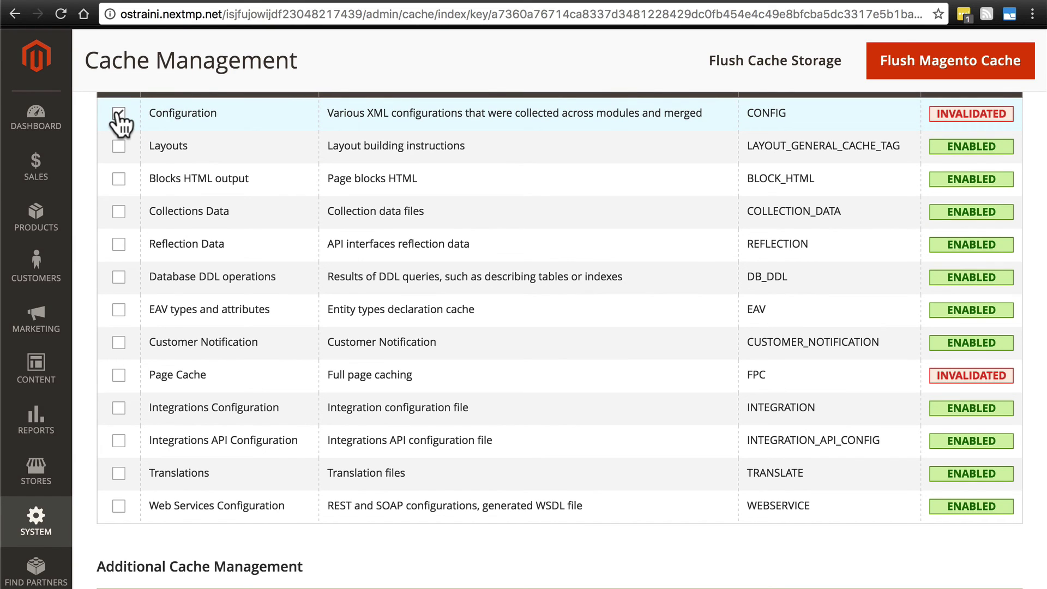
{"action": "left_click", "coordinate": [119, 375]}
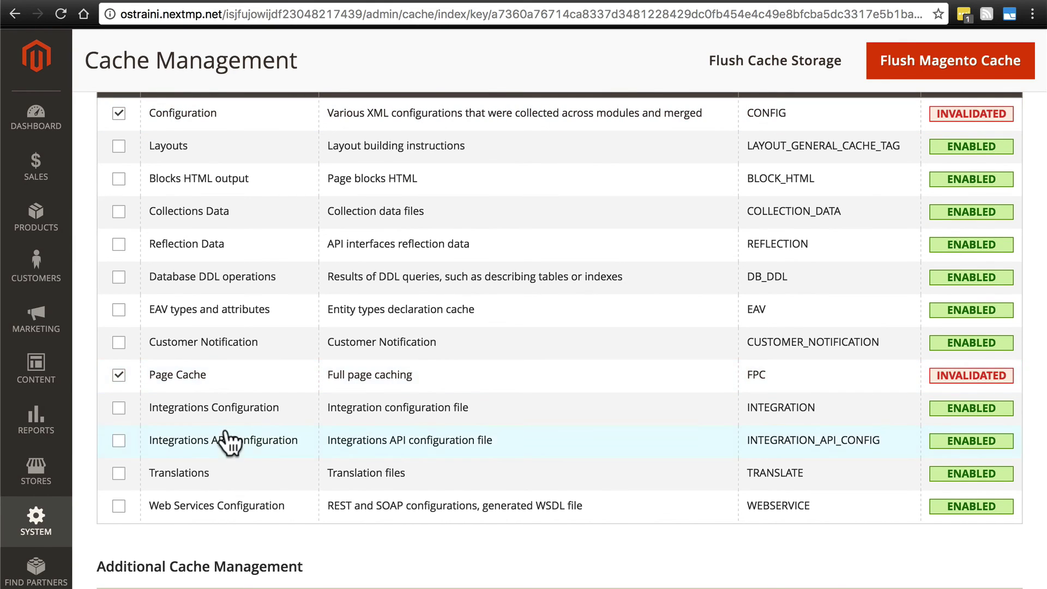
{"action": "scroll", "coordinate": [227, 440], "scroll_direction": "up", "scroll_amount": 5}
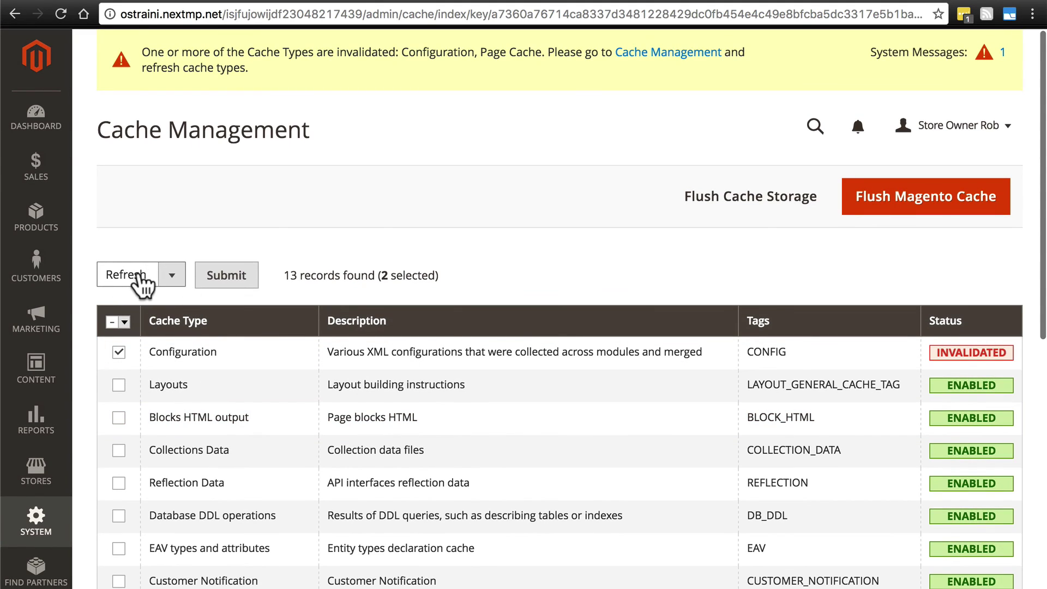
{"action": "left_click", "coordinate": [168, 276]}
{"action": "left_click", "coordinate": [169, 274]}
{"action": "left_click", "coordinate": [231, 278]}
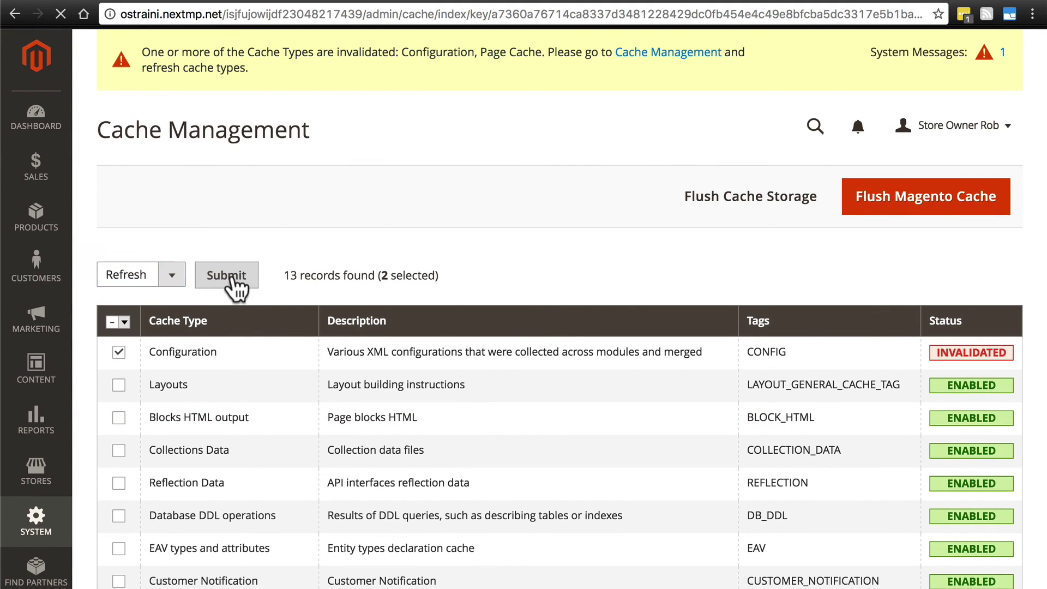